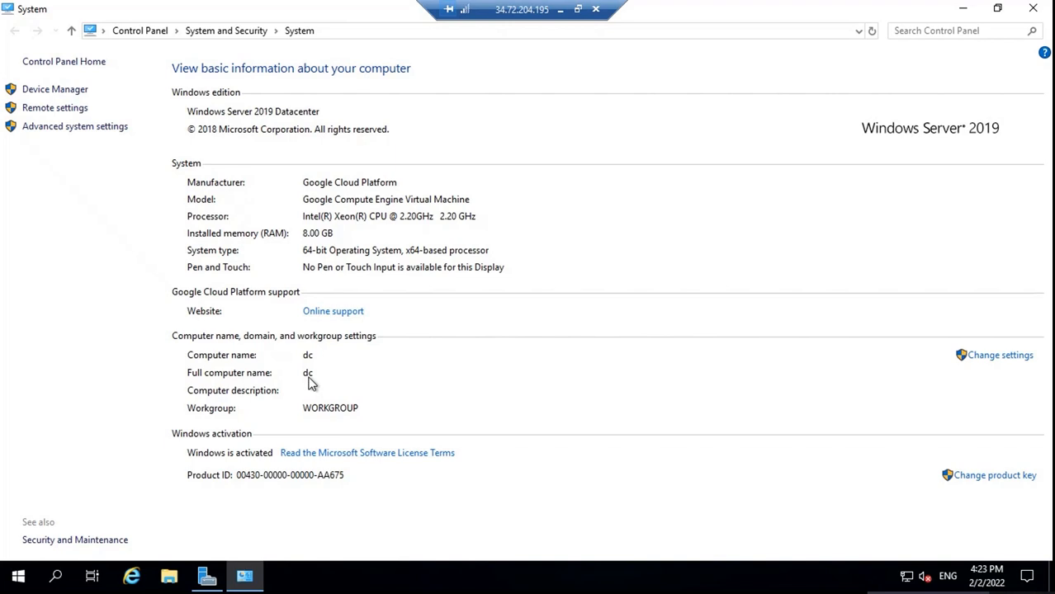
Close the System information window for the computer named dc
left_click(1037, 8)
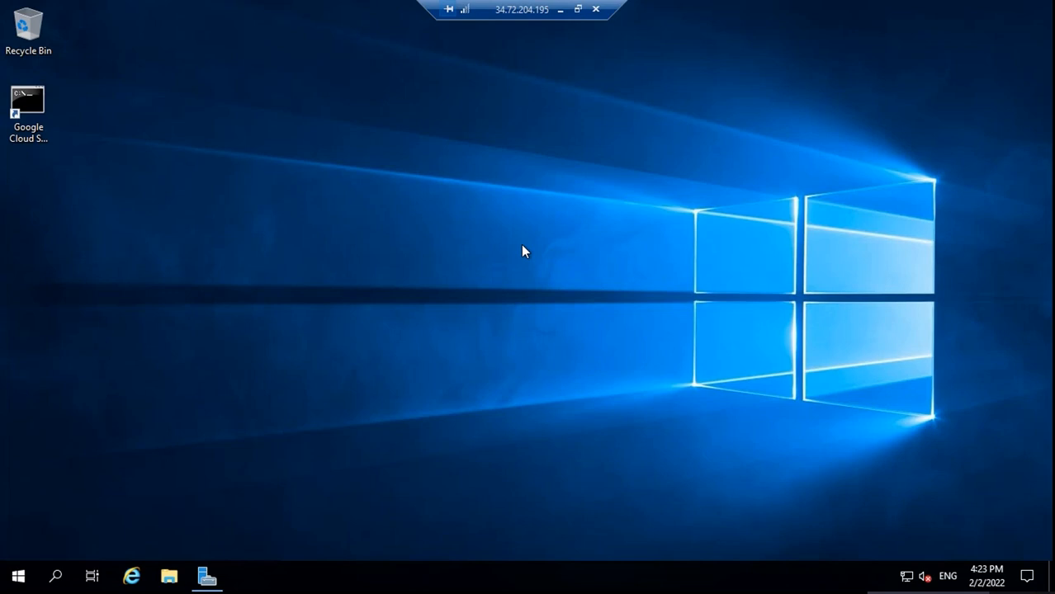
Open the Ethernet adapter's status window via ncpa.cpl
key("super+r")
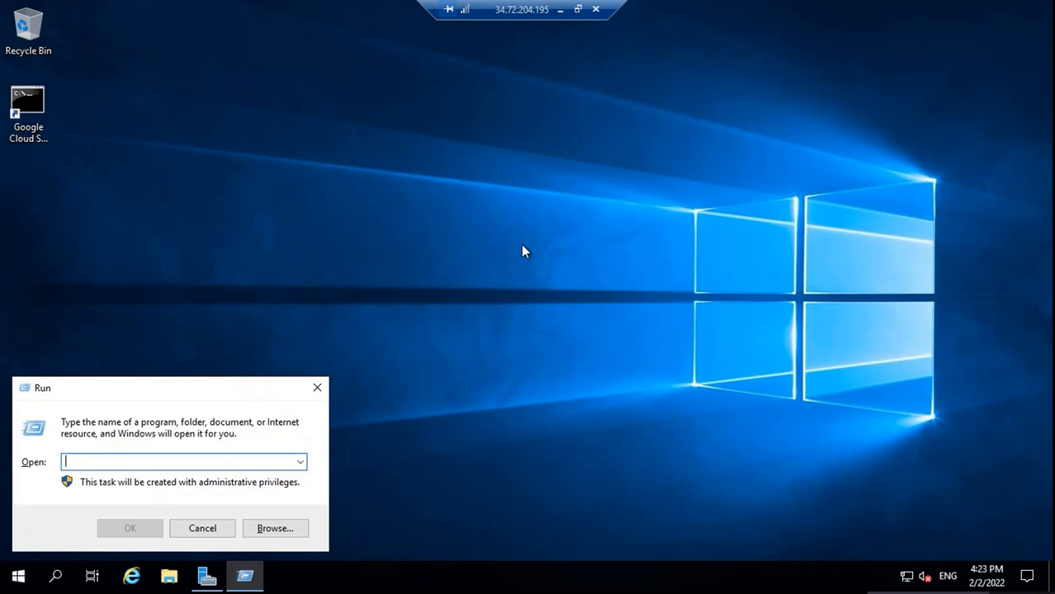
type("ncpa")
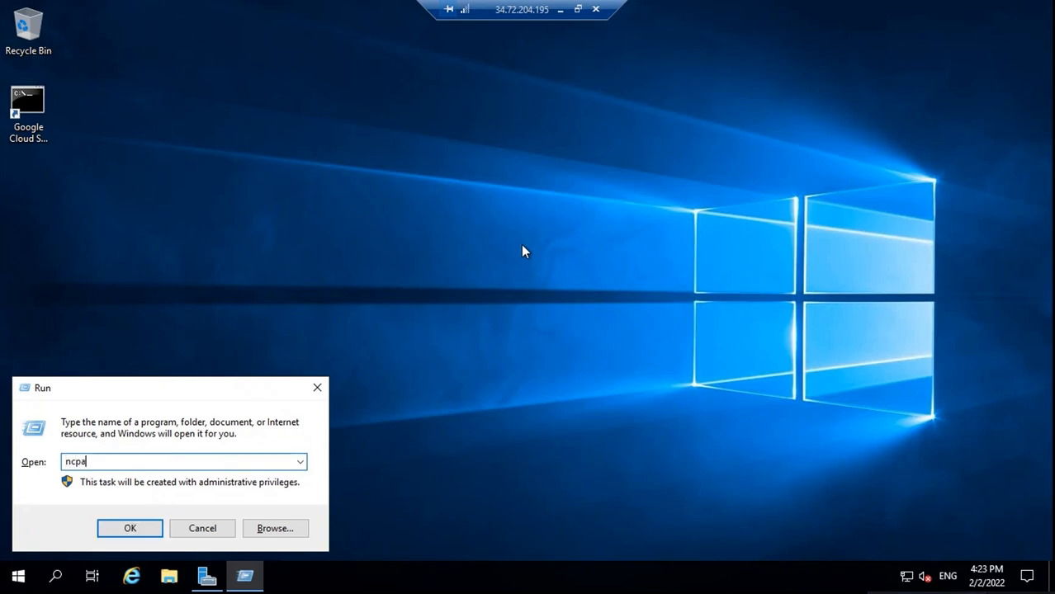
type(".cpl")
key("Return")
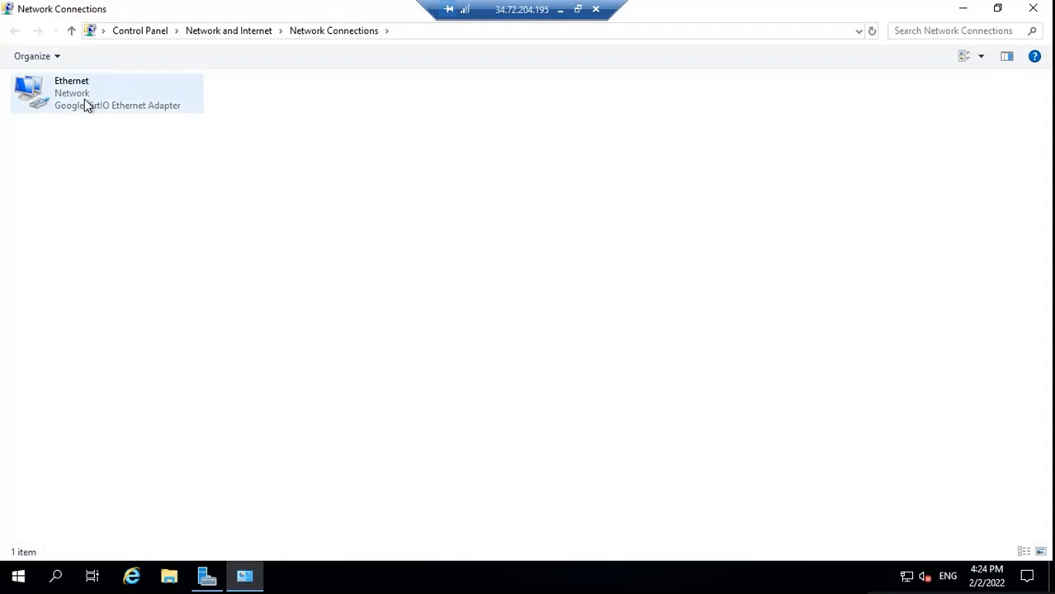
double_click(88, 104)
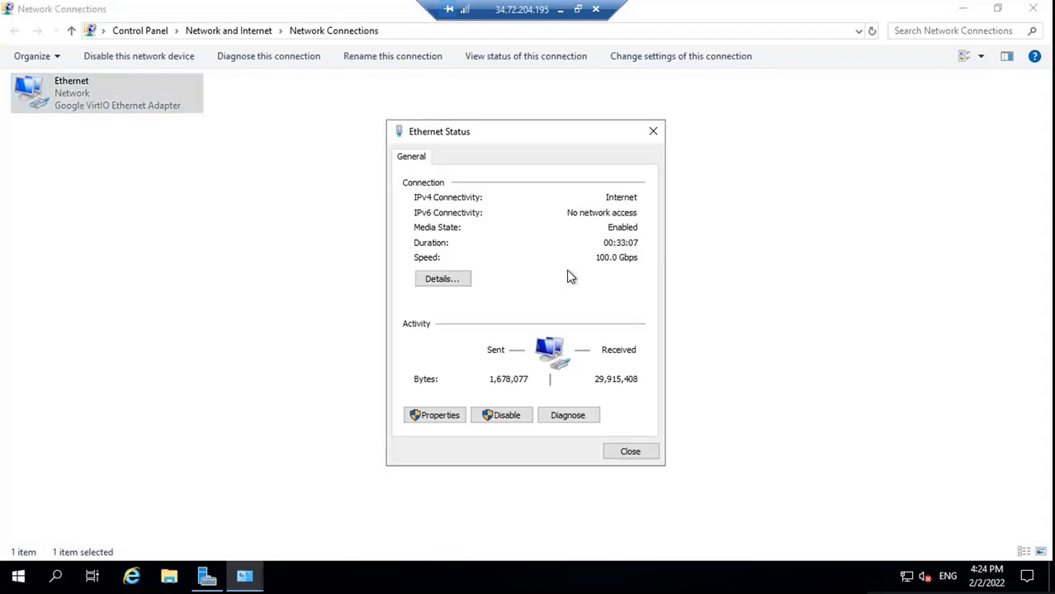
left_click_drag(579, 142, 845, 116)
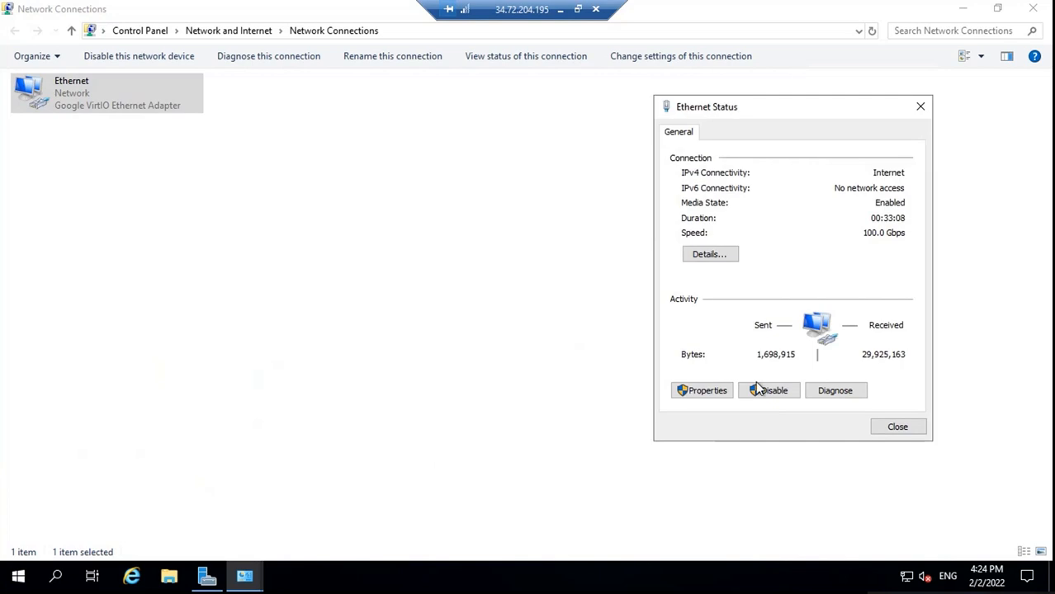
Uncheck TCP/IPv6 in the Ethernet properties and open the IPv4 settings
left_click(702, 391)
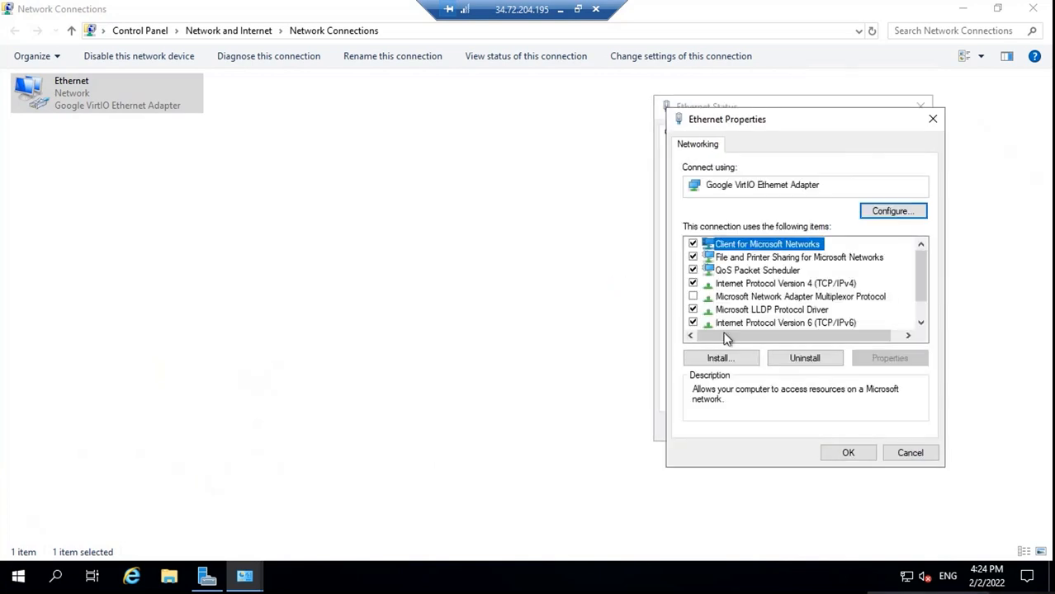
left_click(692, 323)
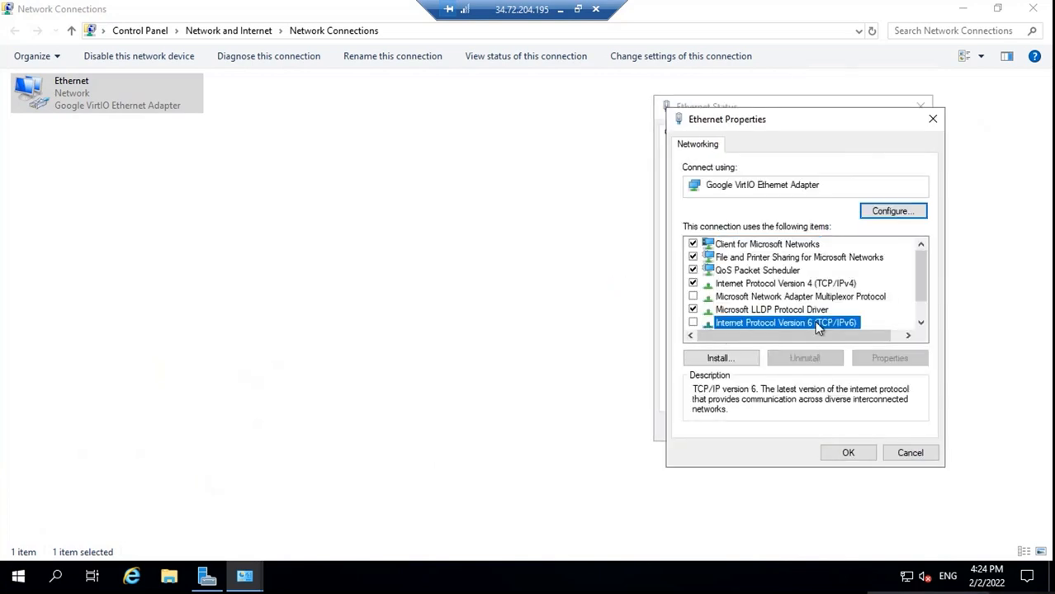
double_click(744, 284)
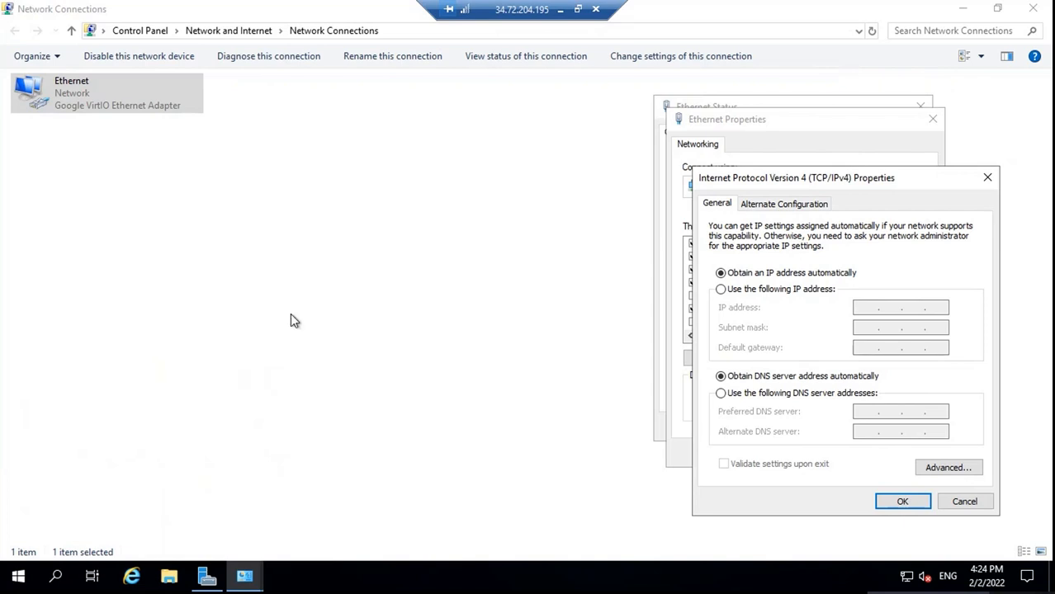
key("super+r")
Run ipconfig in cmd to read address 10.128.0.2, mask 255.255.240.0, gateway 10.128.0.1
type("cmd")
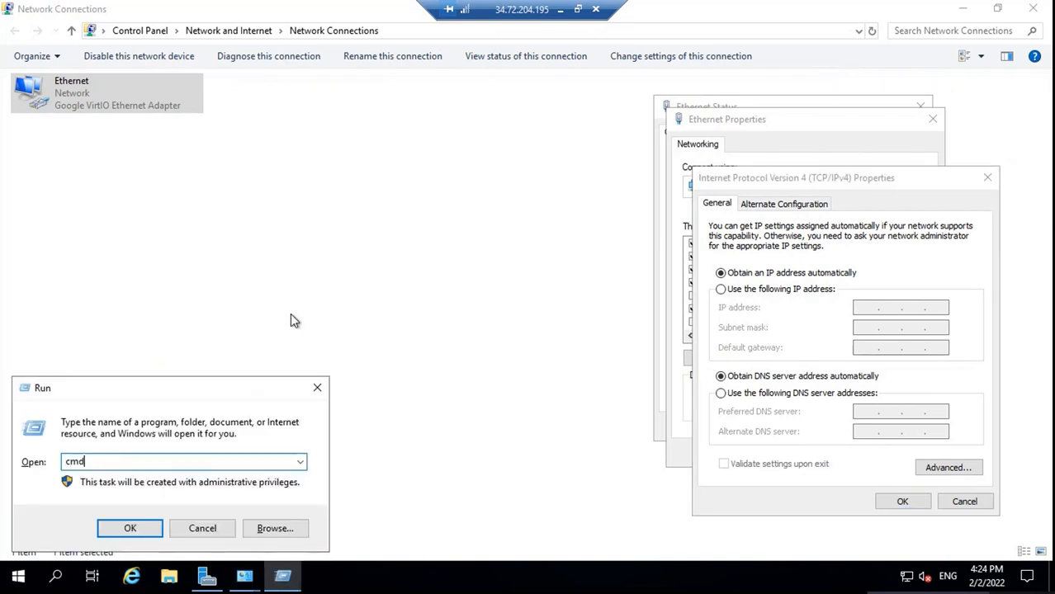
key("Return")
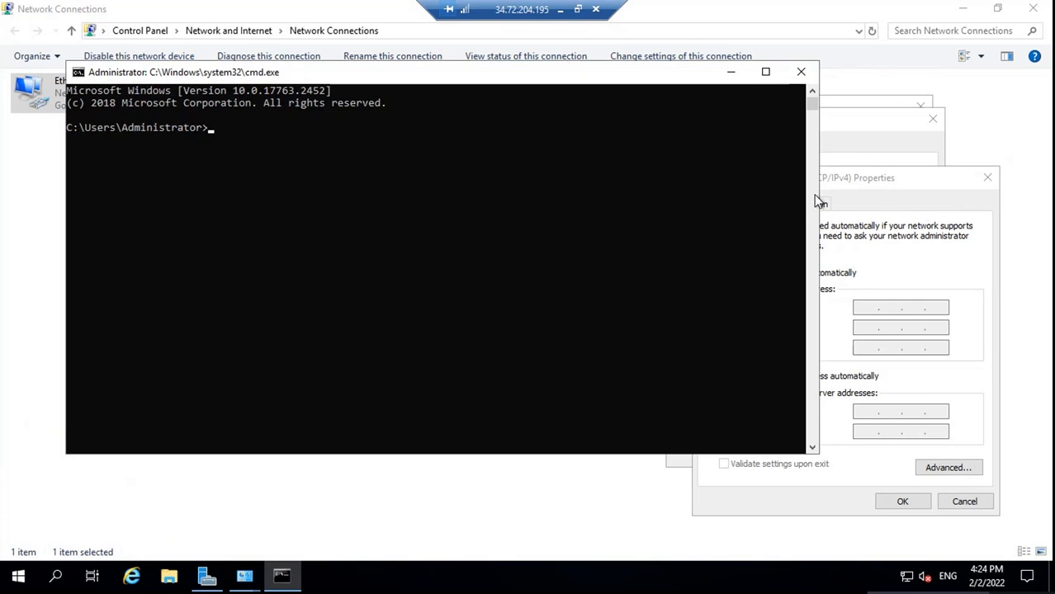
left_click_drag(818, 191, 395, 187)
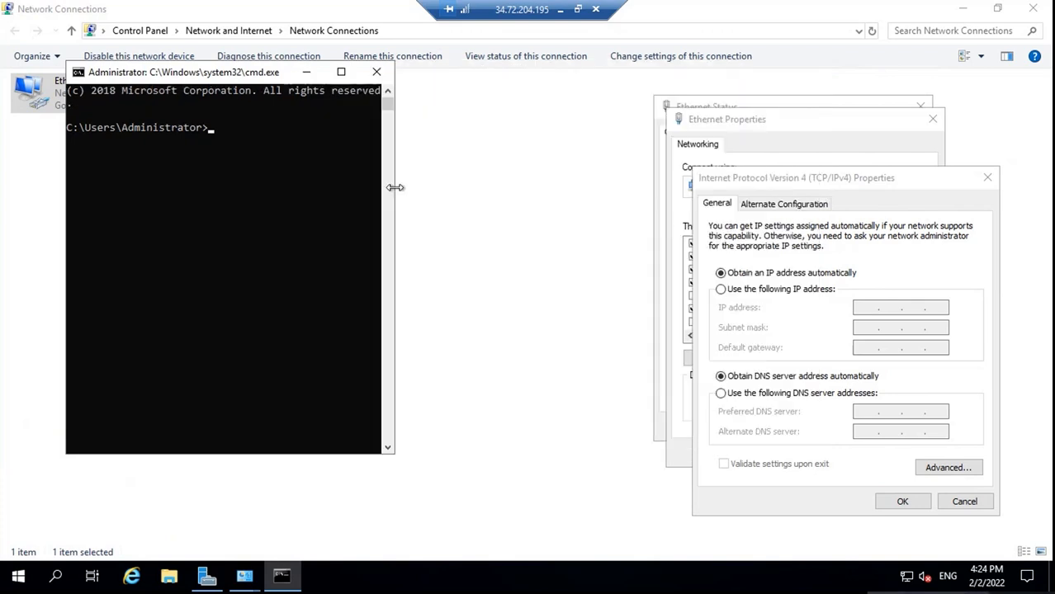
type("ipconfig")
key("Return")
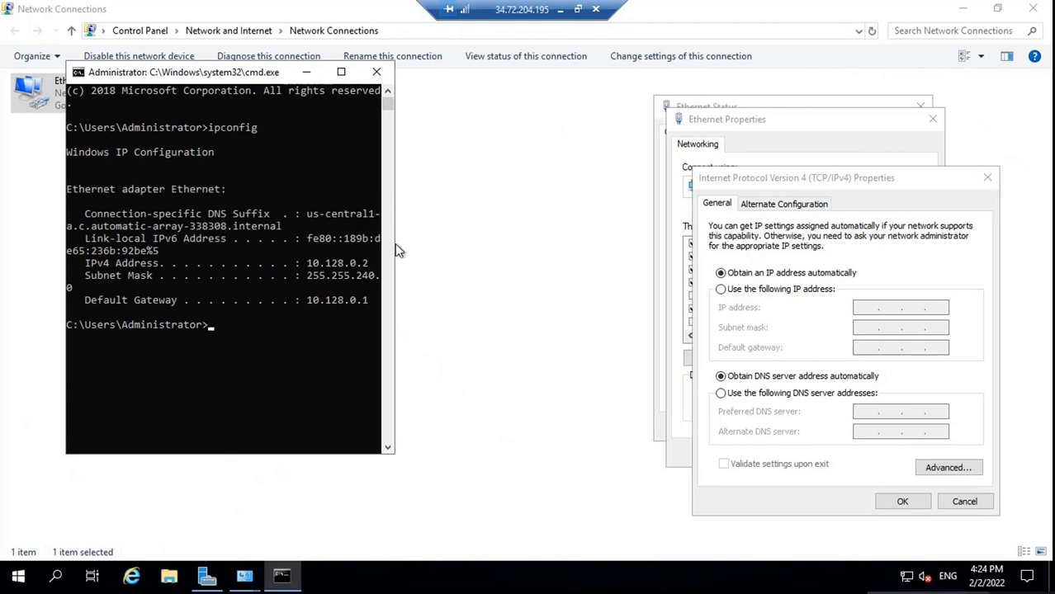
left_click_drag(395, 243, 442, 240)
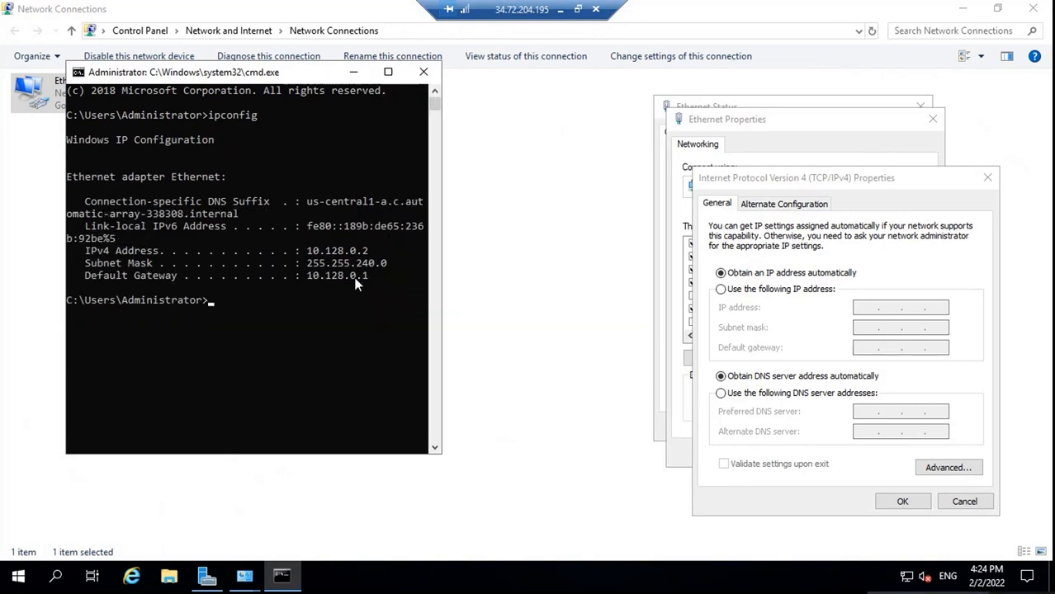
Set static IPv4 address 10.128.0.2, mask 255.255.240.0 and gateway 10.128.0.1
left_click(751, 289)
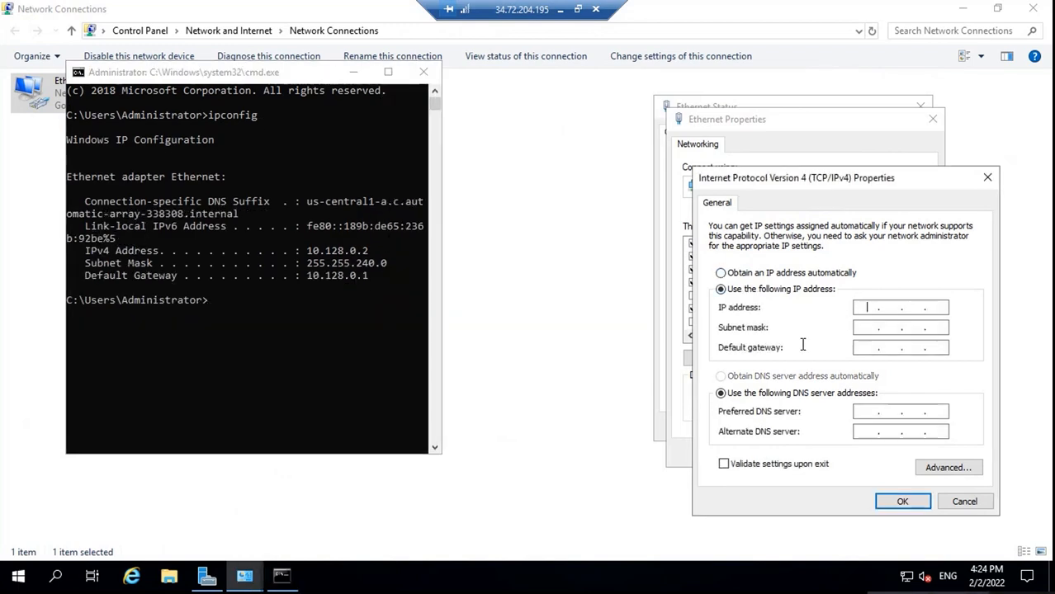
left_click(865, 308)
type("10 . 128 . 0 . 2")
key("Tab")
type("255 . 255 . 240 . 0")
key("Tab")
type("10 . 128 . 0 . 1")
Begin entering 10.128.0.2 as the preferred DNS server
left_click(859, 413)
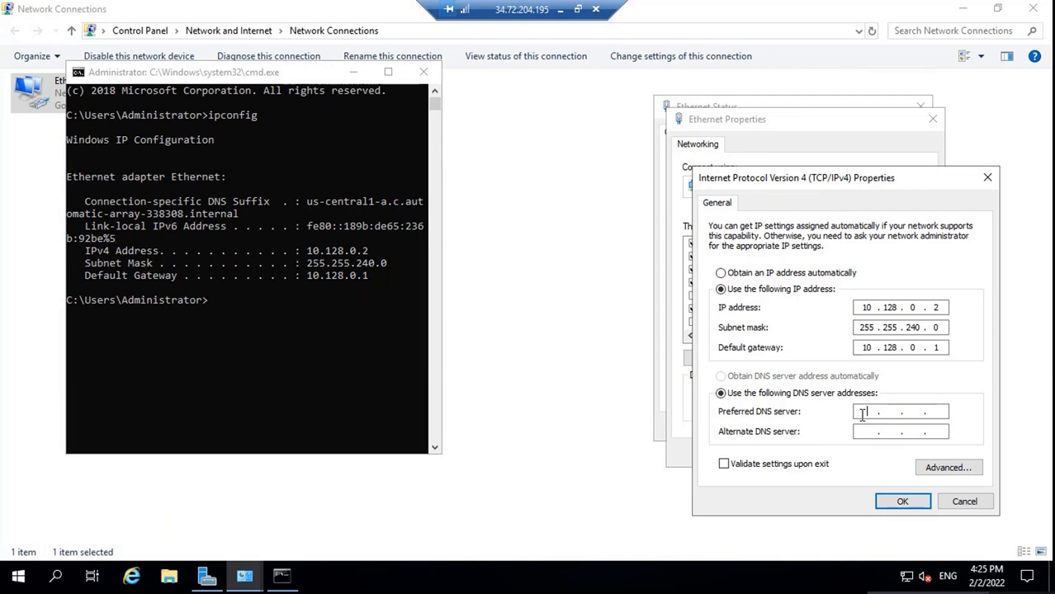
type("10 . 129 .")
key("BackSpace")
key("BackSpace")
type("80.2")
Correct the preferred DNS server to 10.128.0.2
double_click(866, 307)
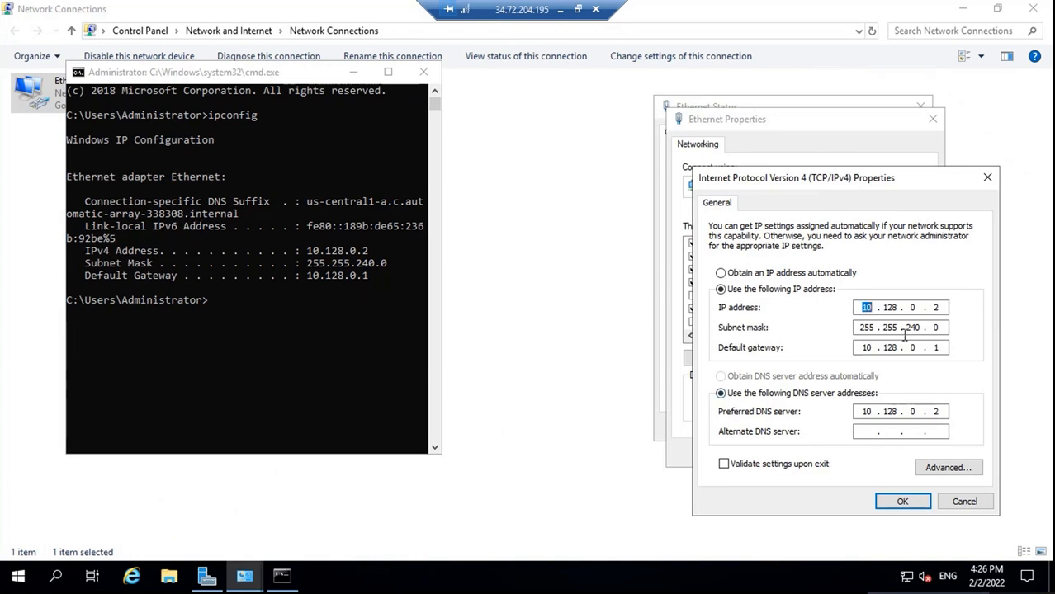
double_click(867, 411)
double_click(935, 411)
type("2")
key("BackSpace")
key("BackSpace")
key("BackSpace")
key("BackSpace")
key("BackSpace")
key("BackSpace")
key("BackSpace")
type("127 . 0 . 0 . 1")
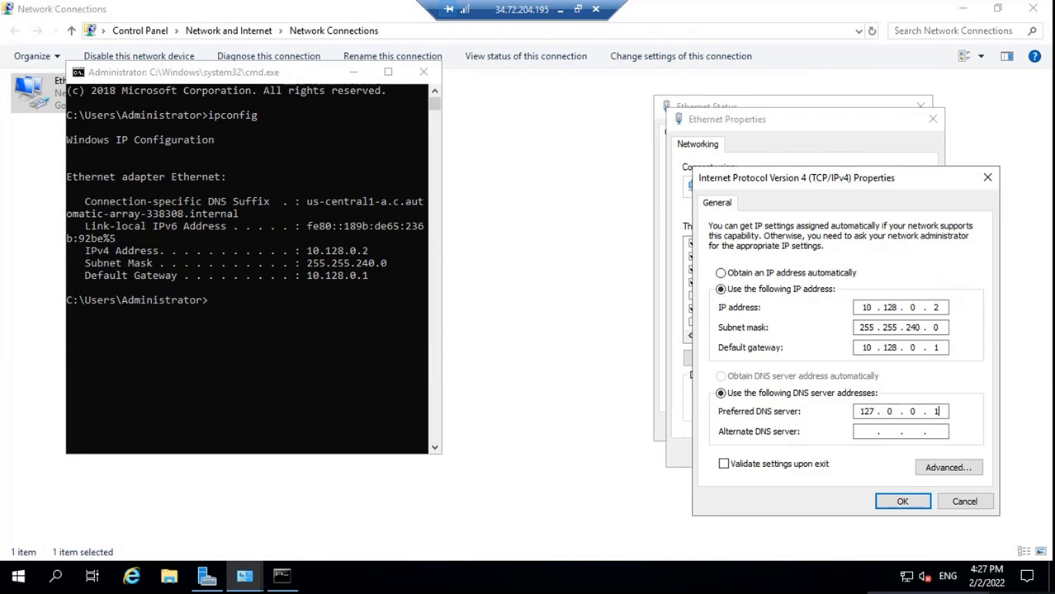
key("BackSpace")
key("BackSpace")
key("BackSpace")
key("BackSpace")
key("BackSpace")
key("BackSpace")
type("10 . 128 . 0 . 2")
Add alternate DNS 8.8.8.8, save the adapter settings, and close the network windows and cmd
left_click(867, 431)
type("8 . 8 . 8 . 8")
left_click(903, 501)
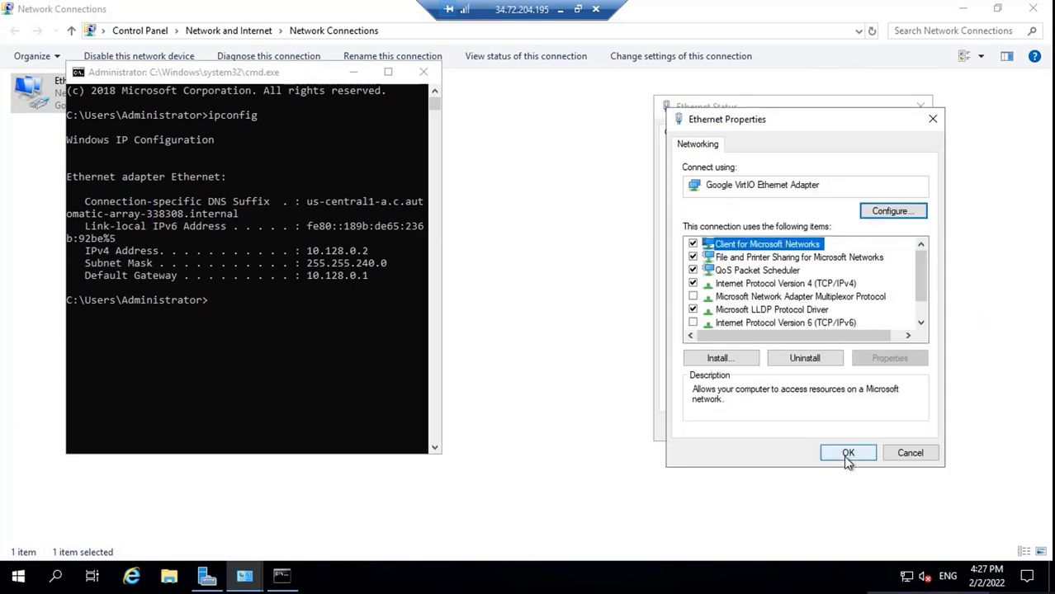
left_click(848, 459)
left_click(889, 431)
key("alt+F4")
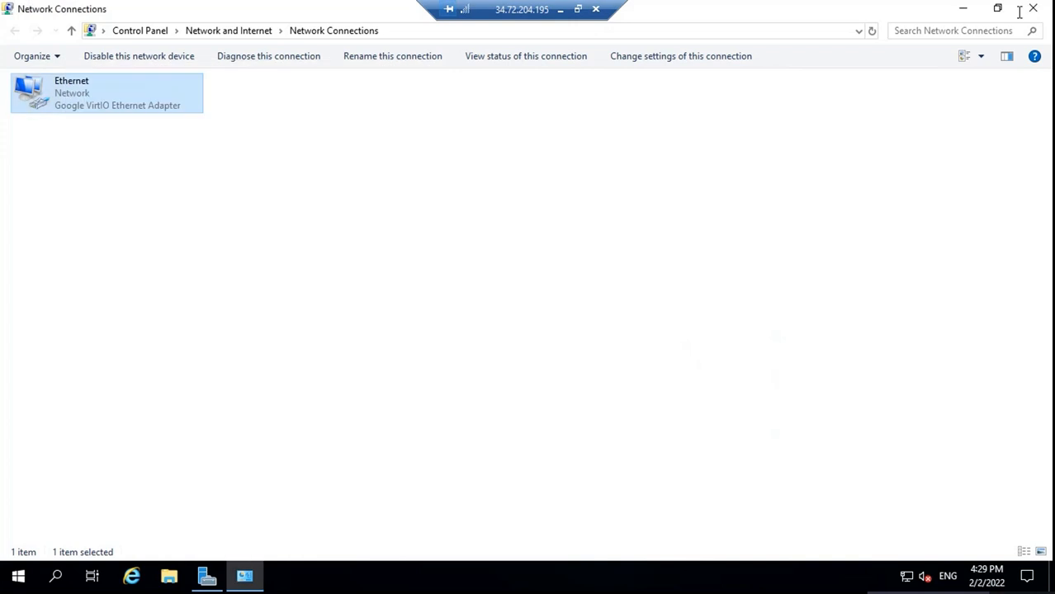
key("alt+F4")
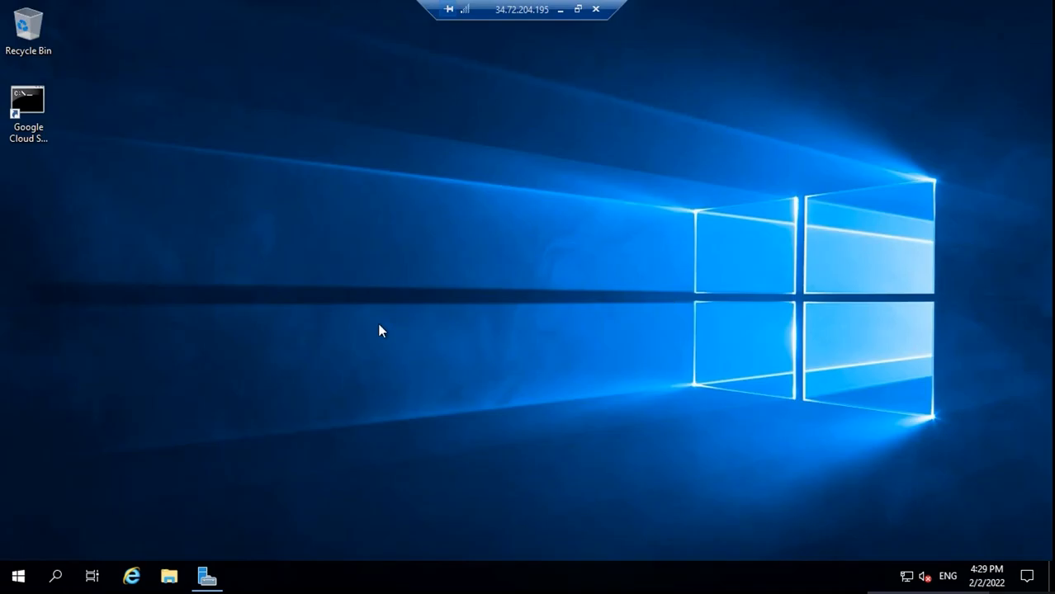
left_click(220, 573)
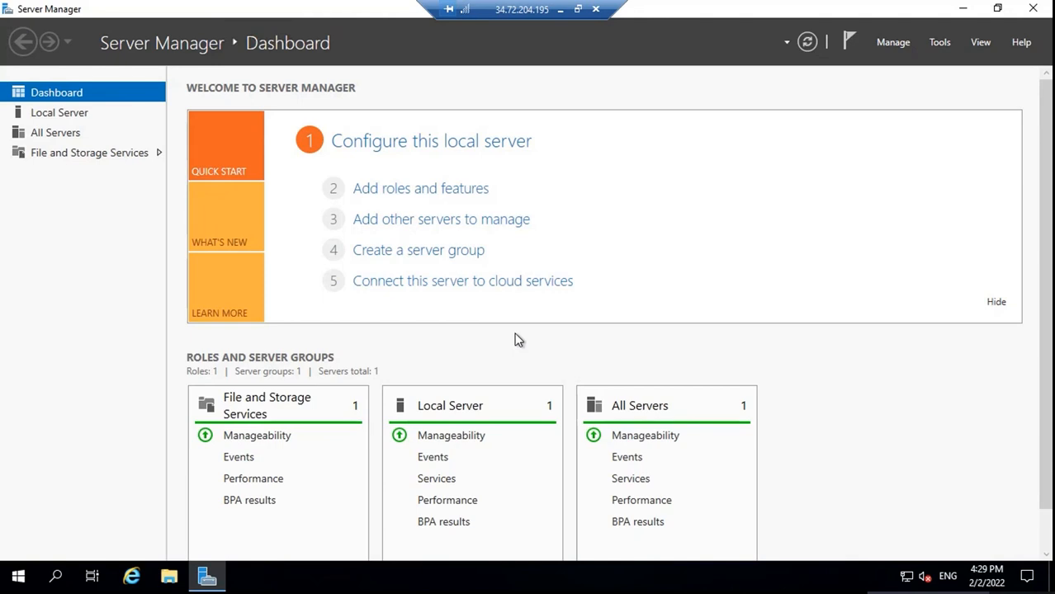
Select the Active Directory Domain Services role with its required features for this server
left_click(420, 198)
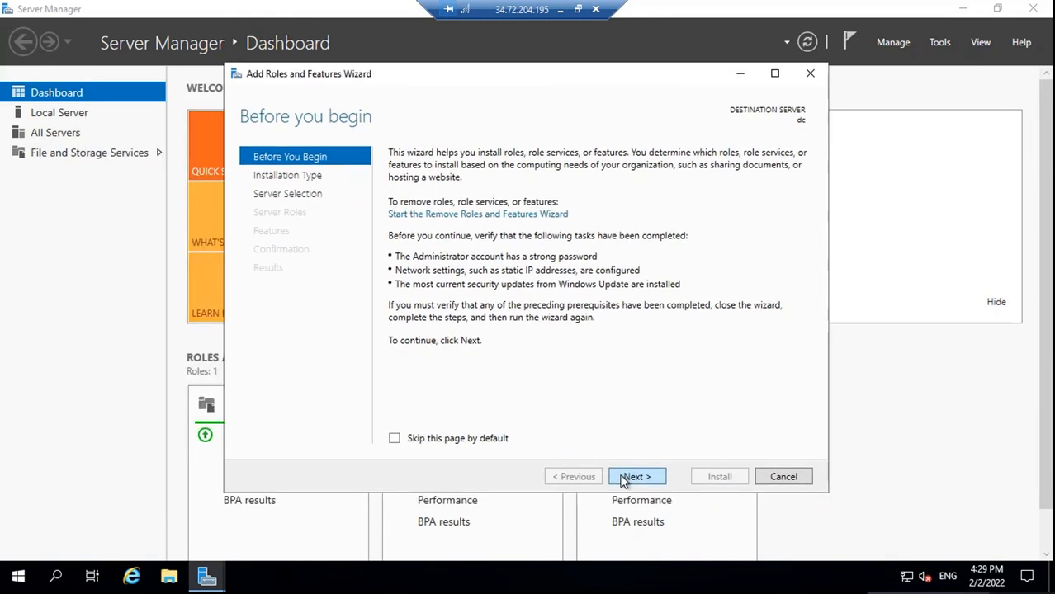
left_click(624, 479)
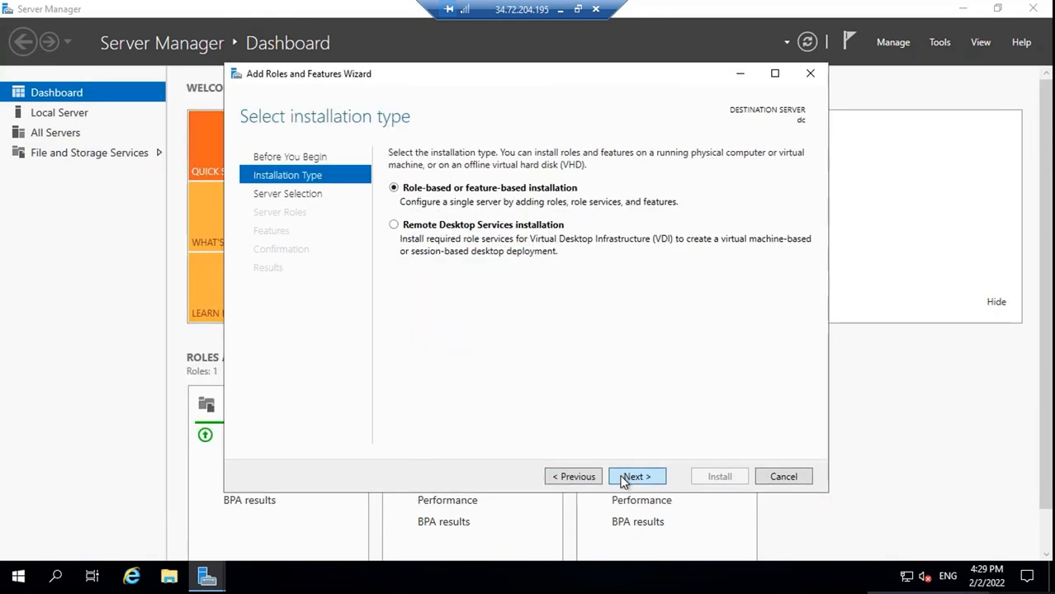
left_click(624, 479)
left_click(637, 479)
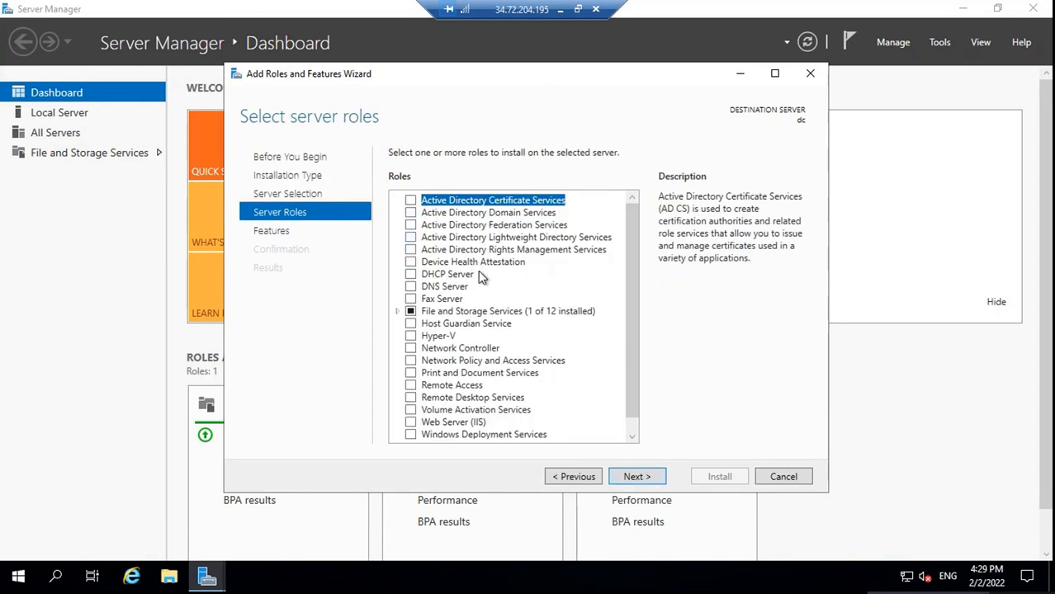
left_click(410, 213)
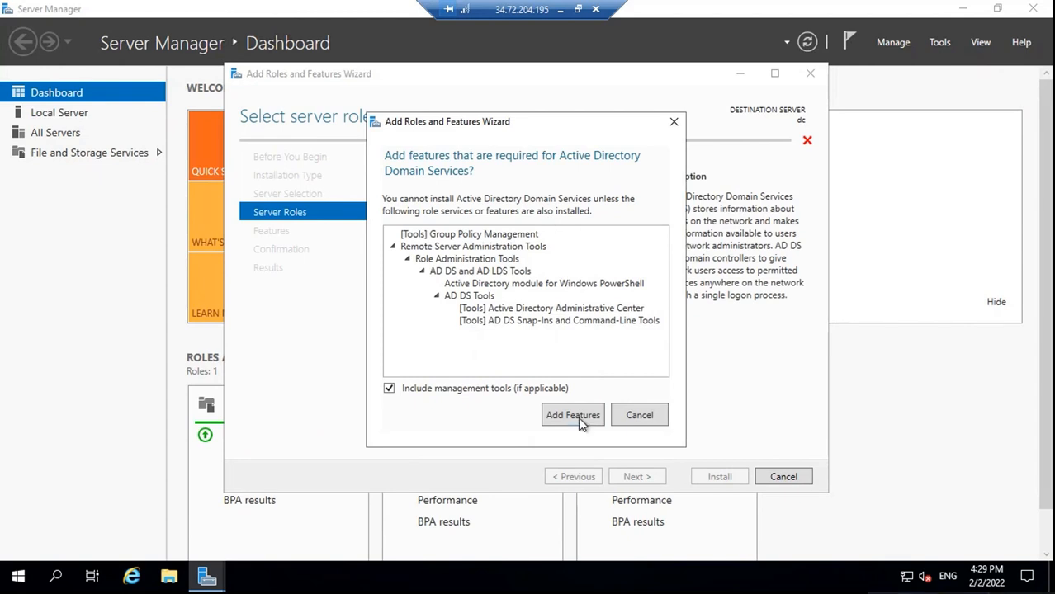
left_click(573, 415)
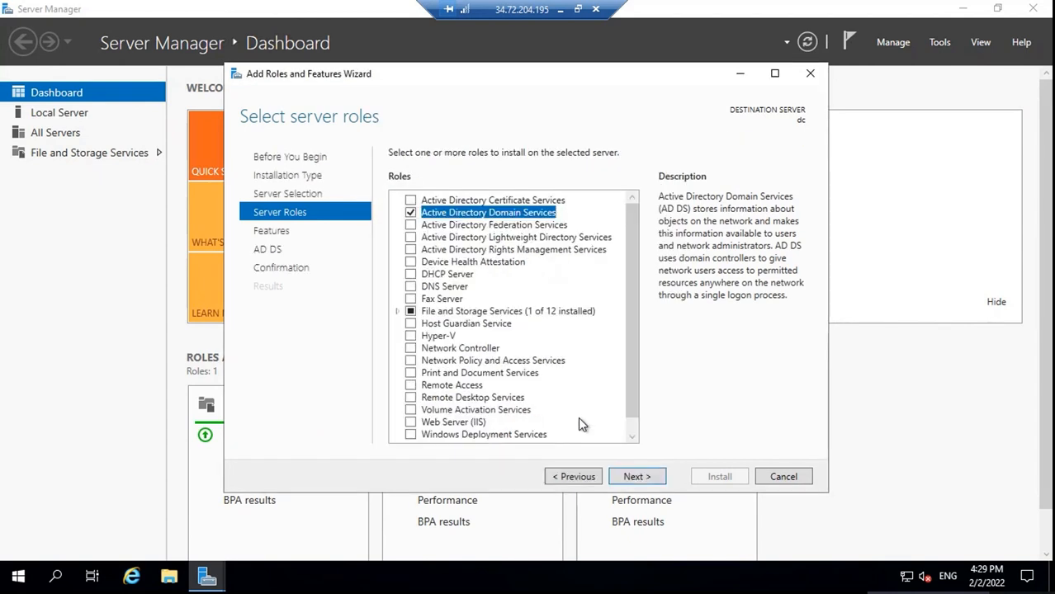
left_click(637, 477)
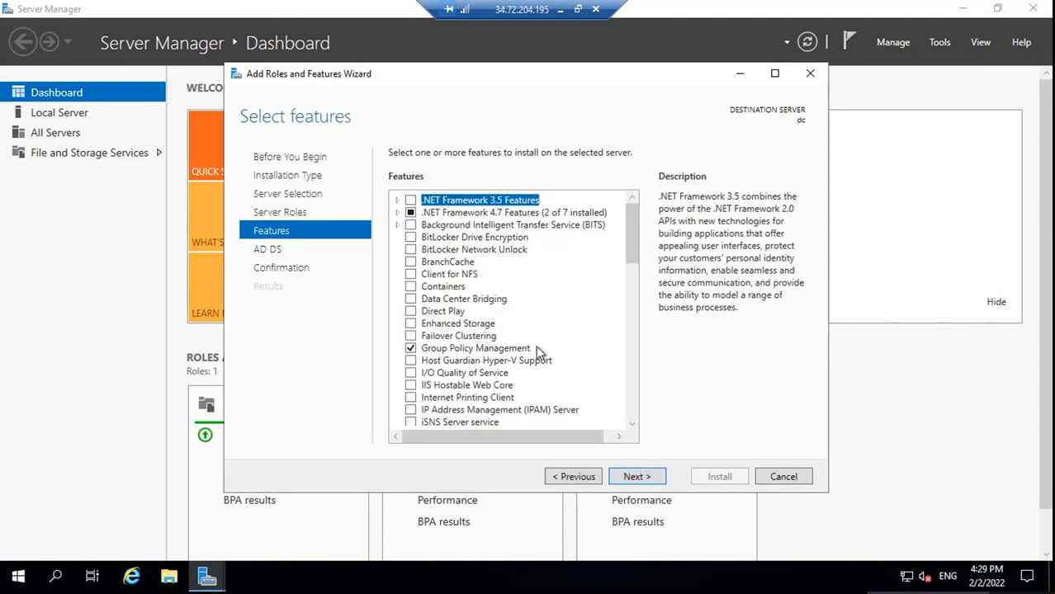
left_click(615, 477)
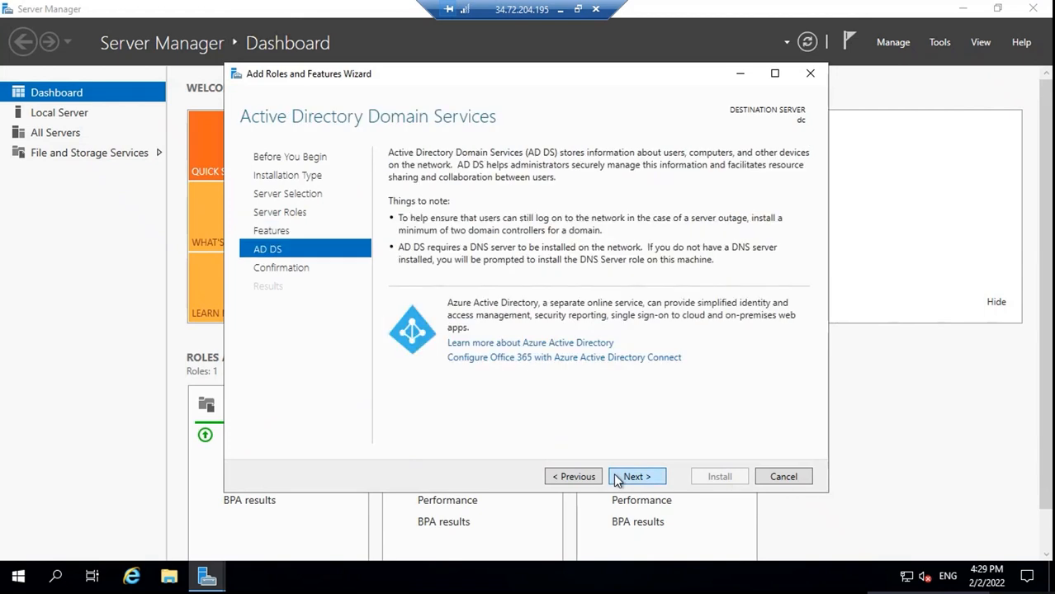
left_click(615, 477)
Start the AD DS and Group Policy Management installation on dc
left_click(711, 478)
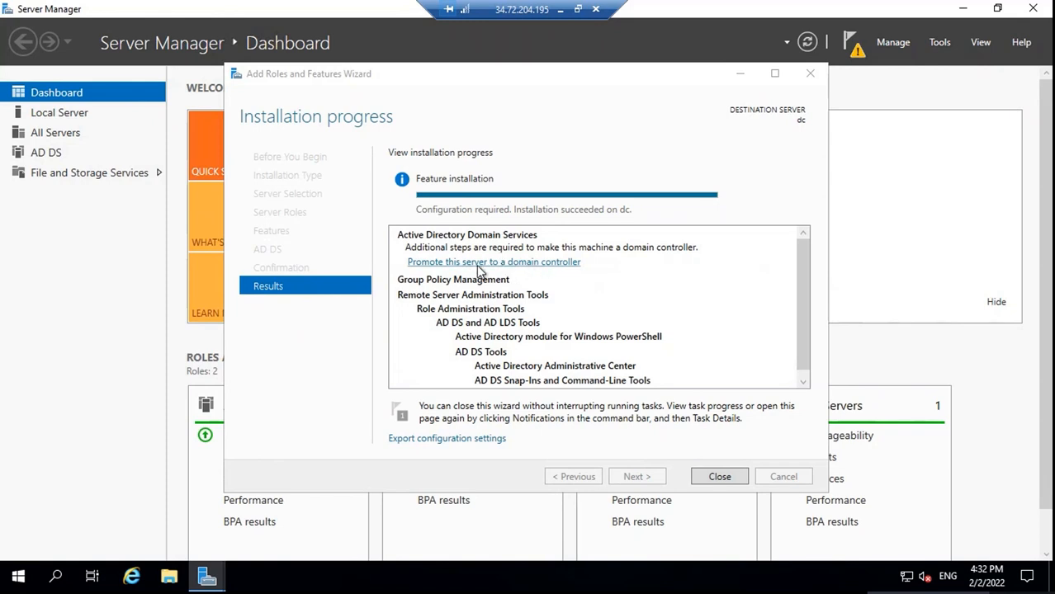
Choose 'Promote this server to a domain controller' from the notifications flag
left_click(856, 48)
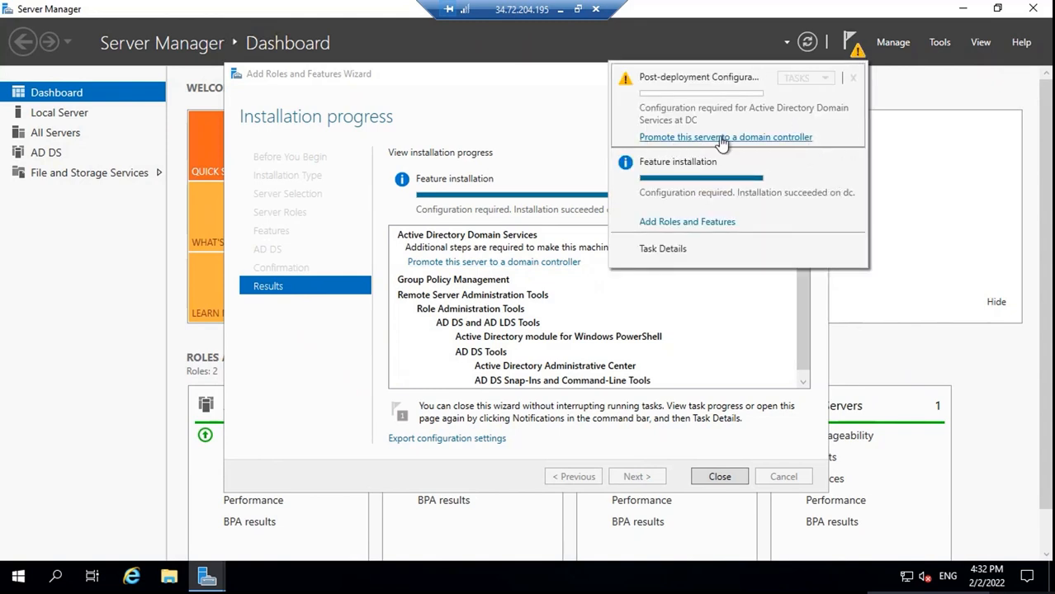
left_click(786, 138)
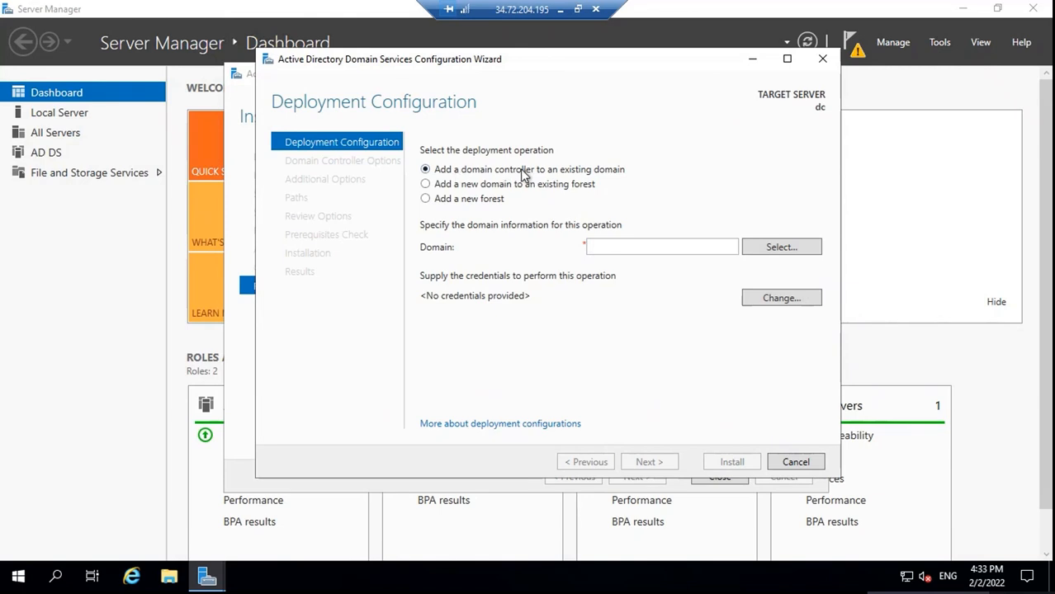
Choose Add a new forest with root domain office365concepts.com and continue
left_click(473, 186)
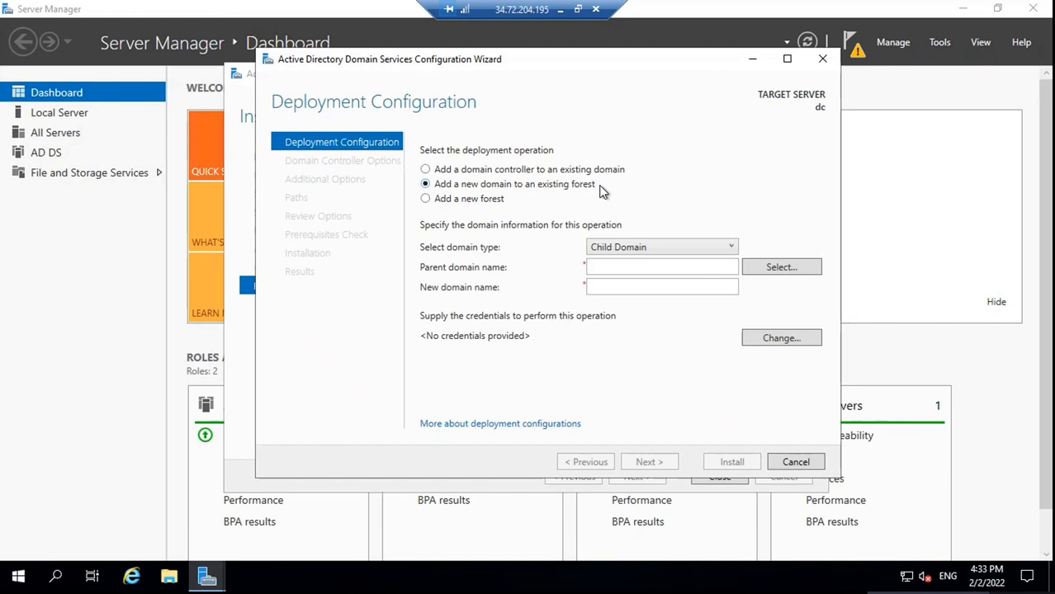
left_click(481, 200)
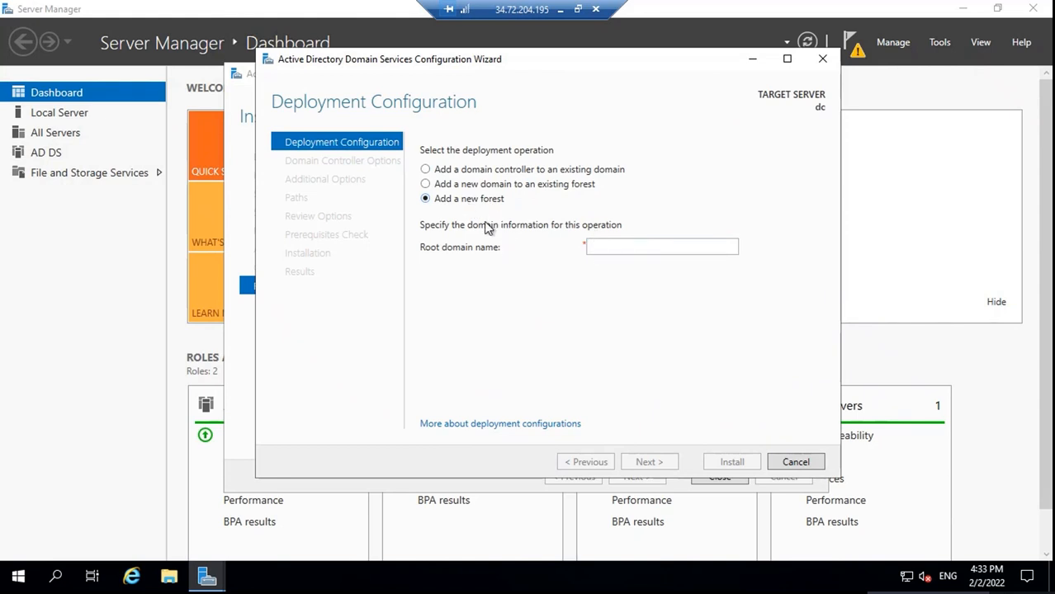
left_click(600, 247)
type("office365concepts.com")
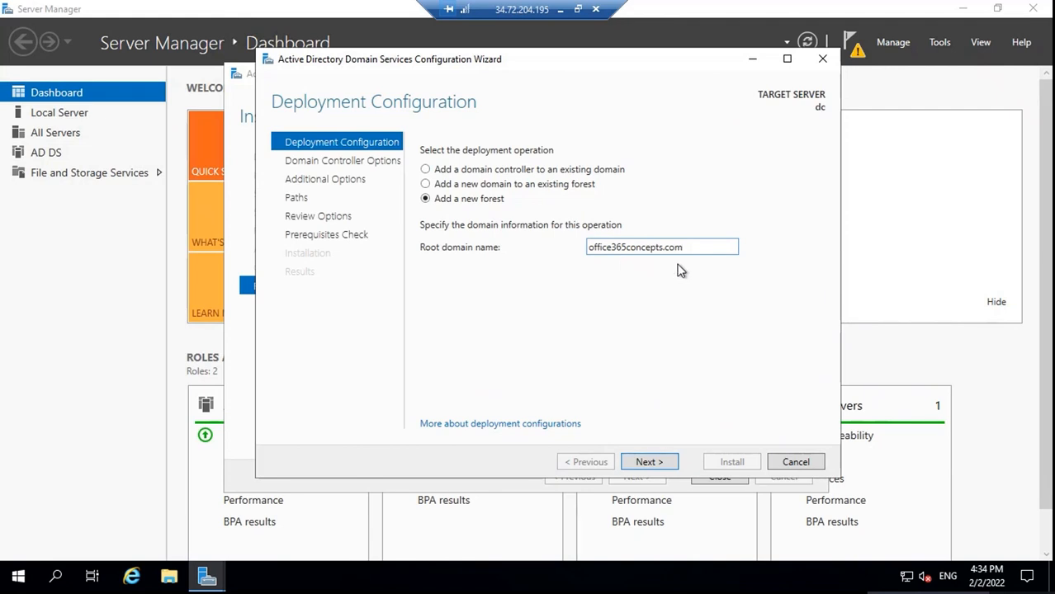
left_click(641, 464)
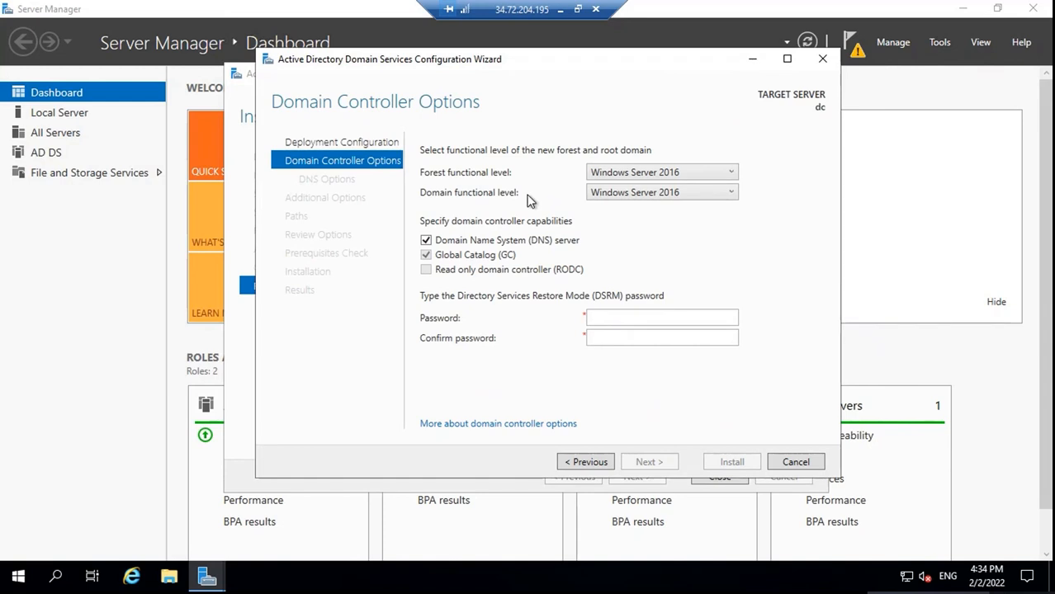
Set forest functional level to Windows Server 2012 R2, keeping the DNS server option checked
left_click(648, 178)
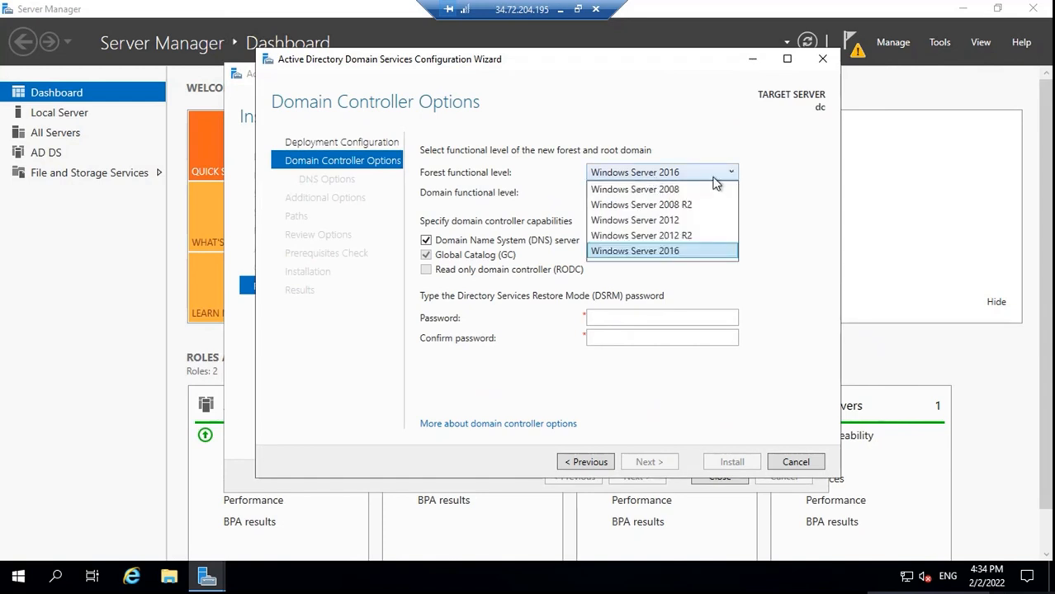
left_click(700, 236)
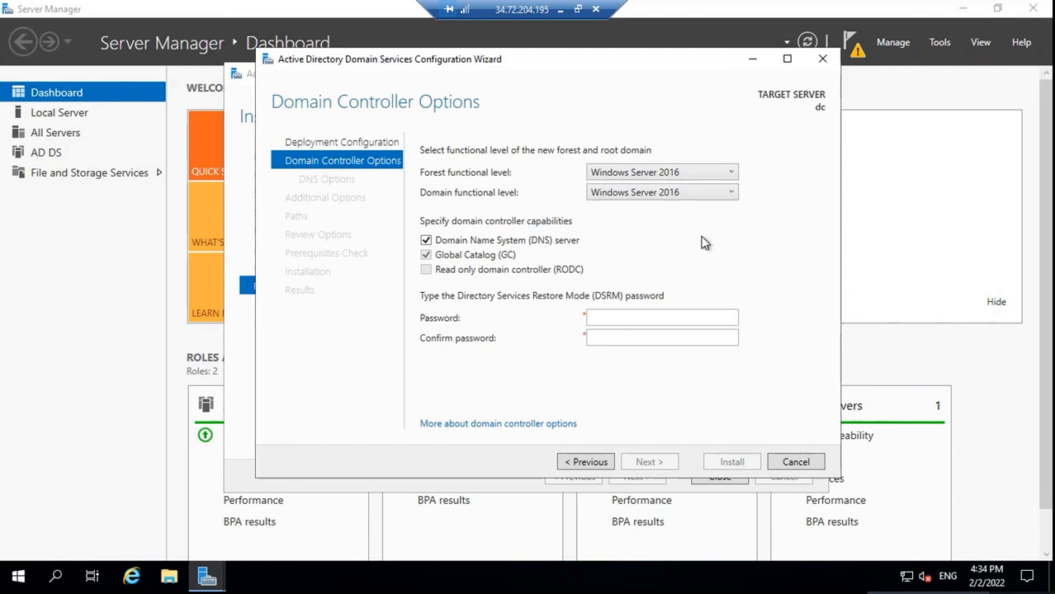
left_click(693, 180)
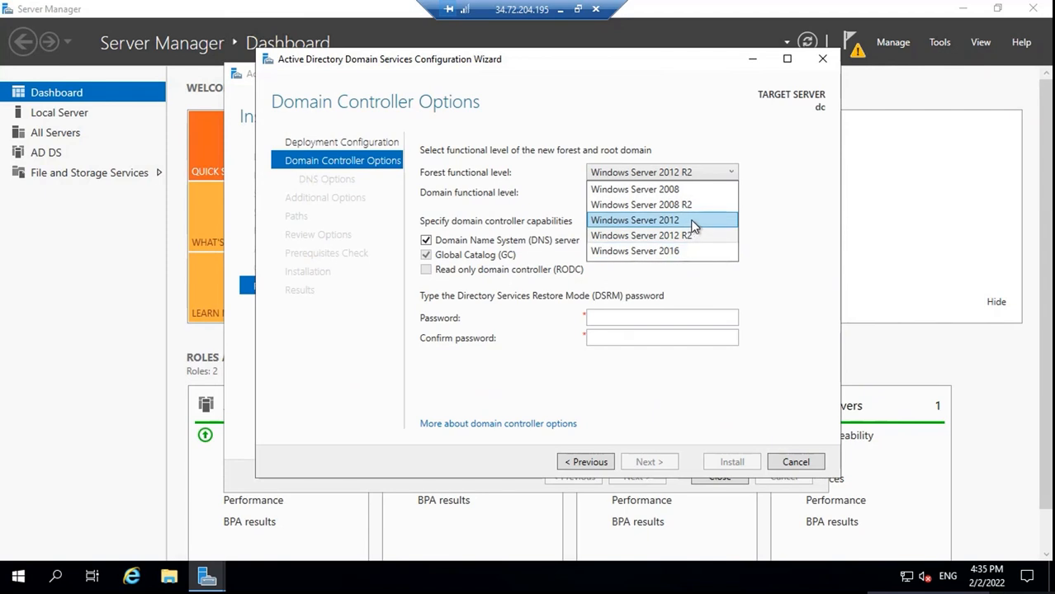
left_click(764, 154)
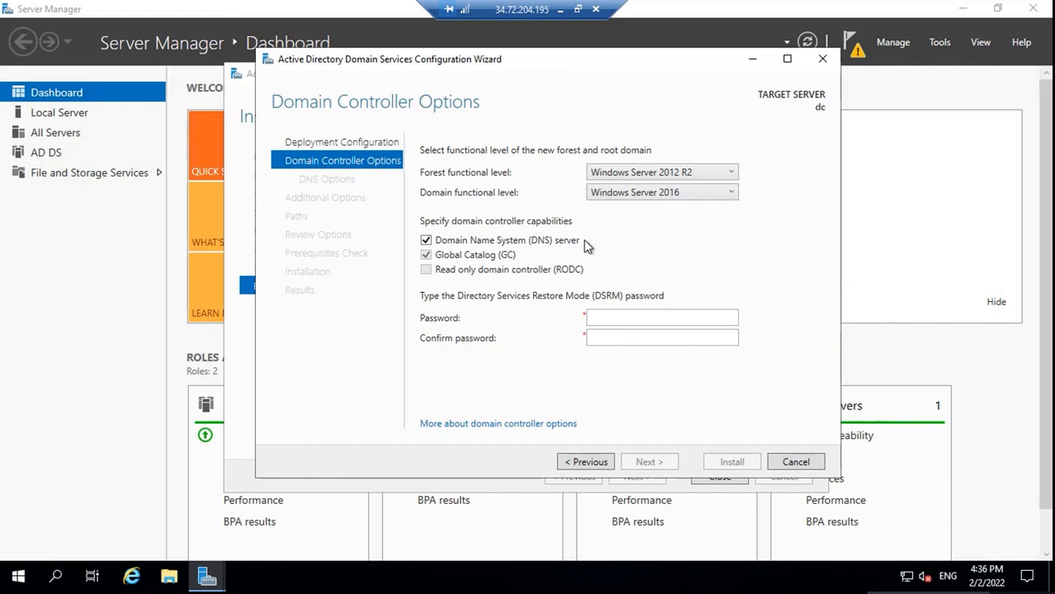
left_click(427, 244)
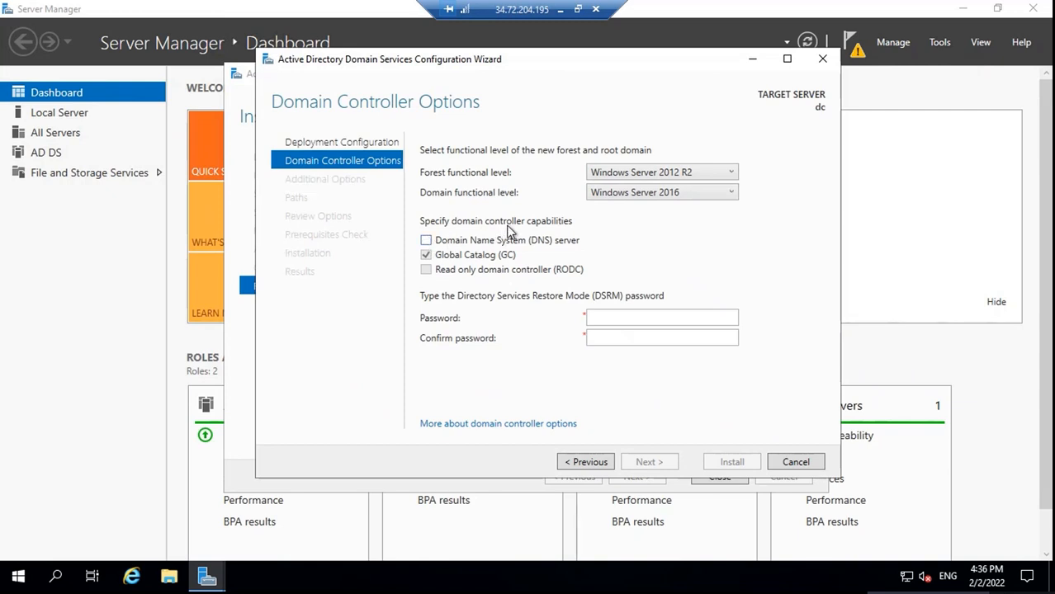
left_click(426, 240)
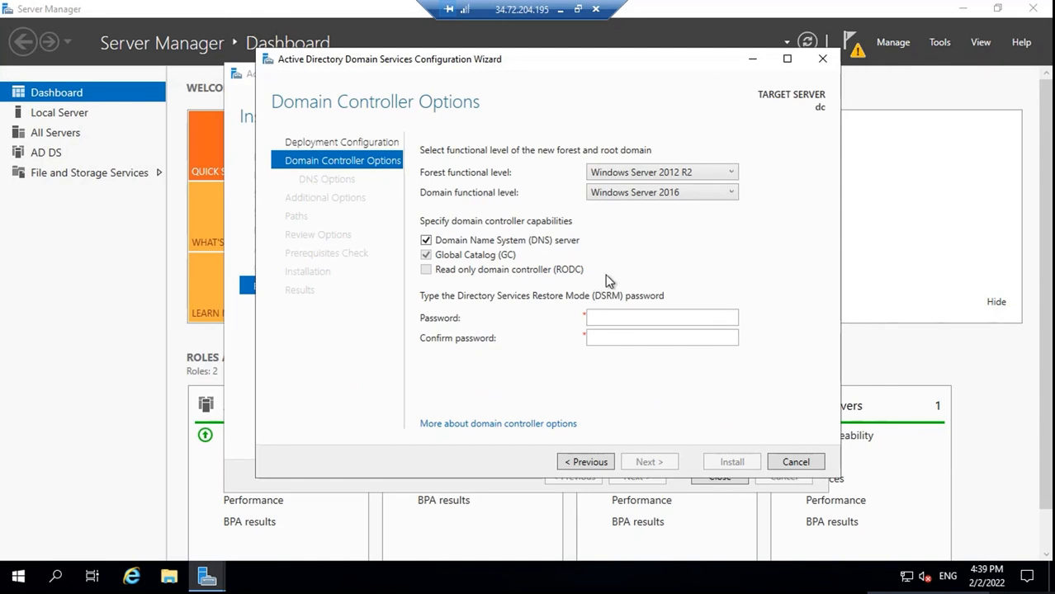
Enter and confirm the DSRM password, then continue to DNS Options
left_click(612, 318)
type("Pa")
key("Tab")
type("Pa$$w0rd")
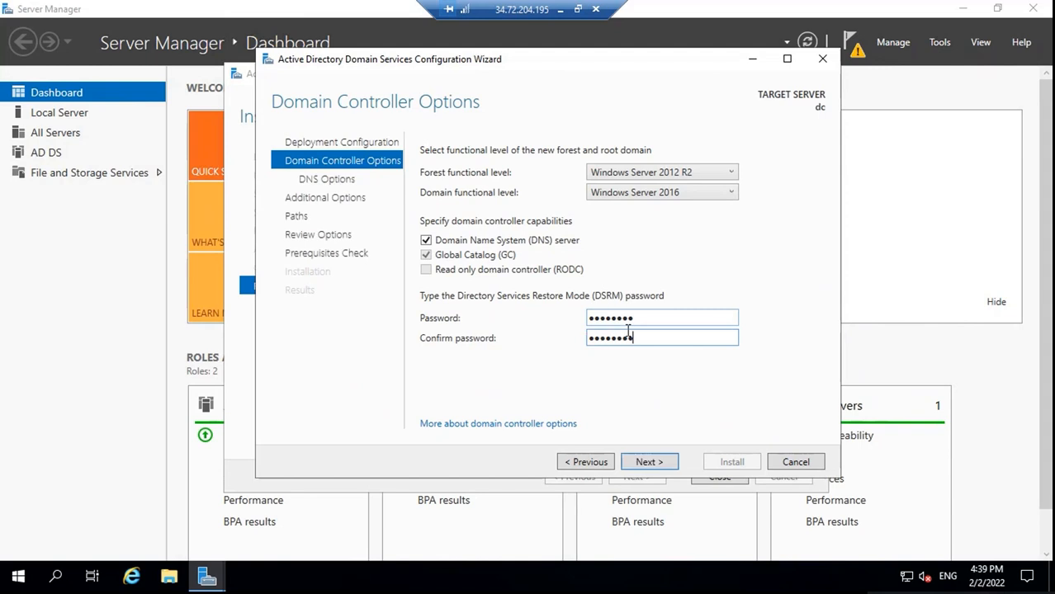
left_click(660, 462)
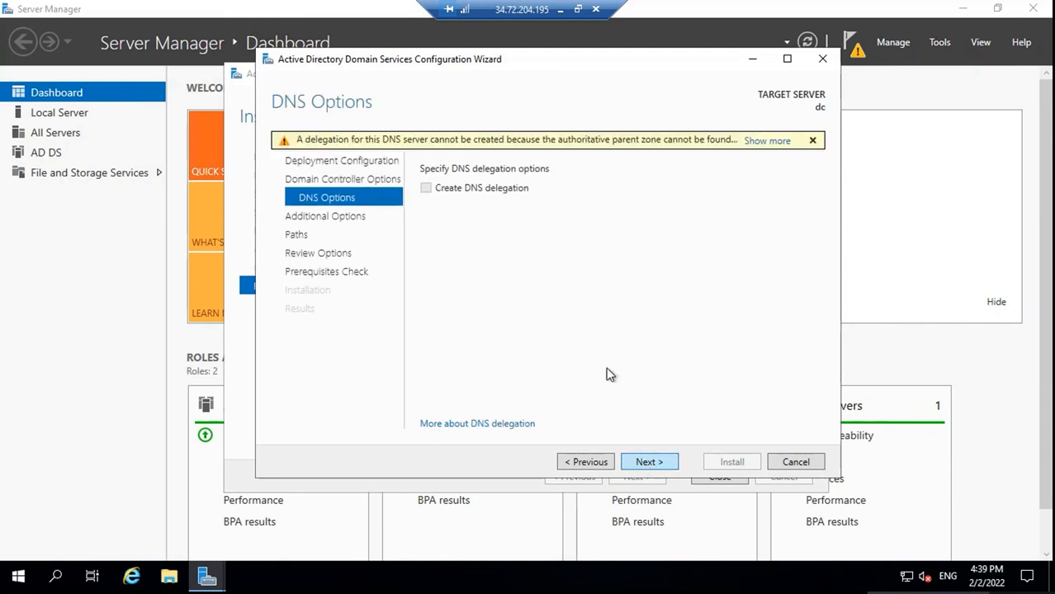
Accept the DNS options and the NetBIOS domain name OFFICE365CONCEP to reach the Paths page
left_click(647, 464)
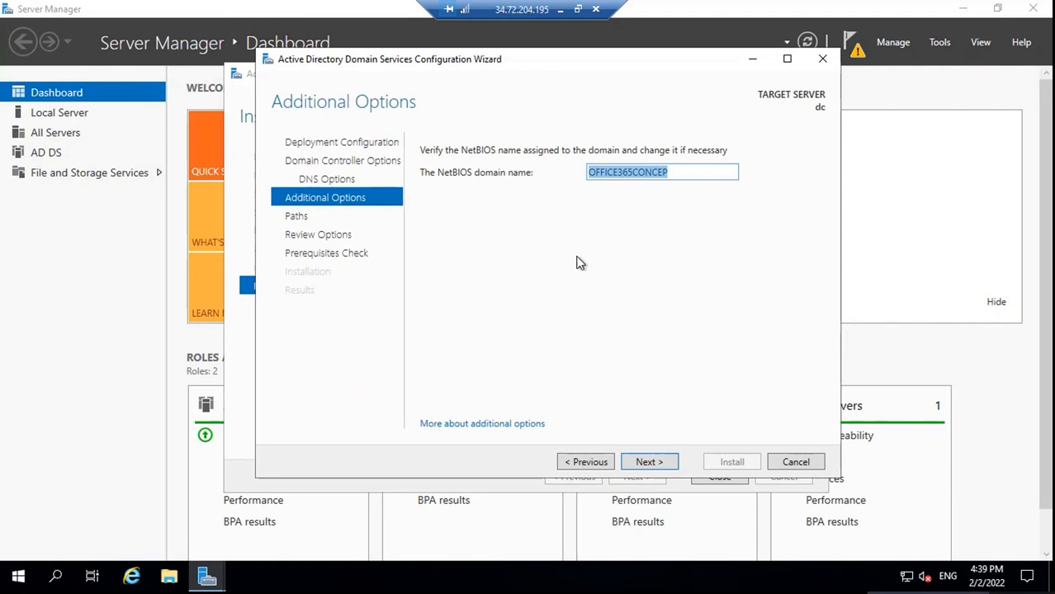
left_click(677, 172)
double_click(595, 172)
left_click(649, 461)
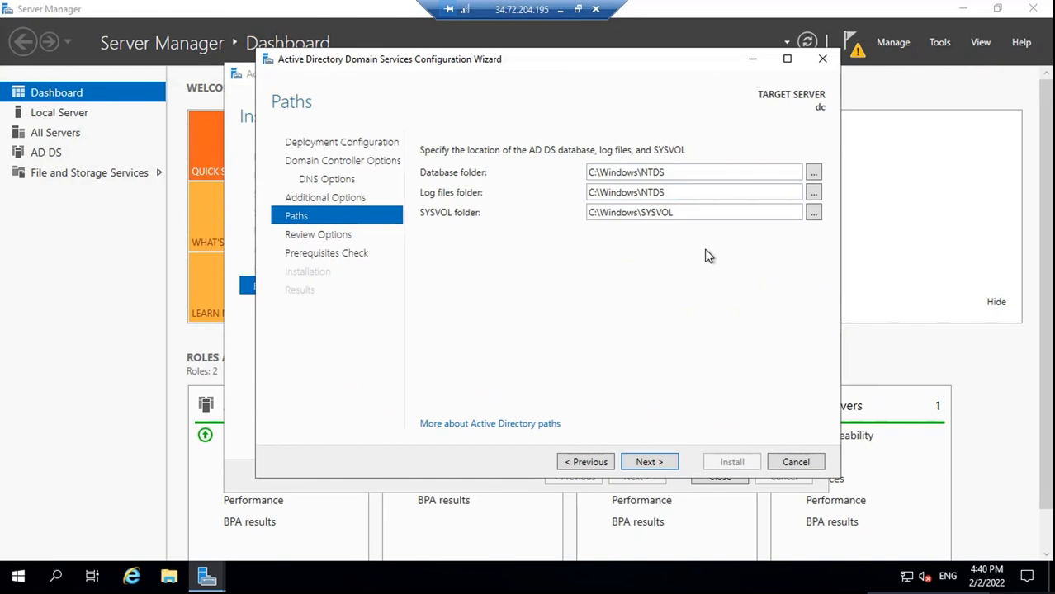
Browse for a database folder on C:, then cancel to keep the default C:\Windows\NTDS path
left_click(814, 174)
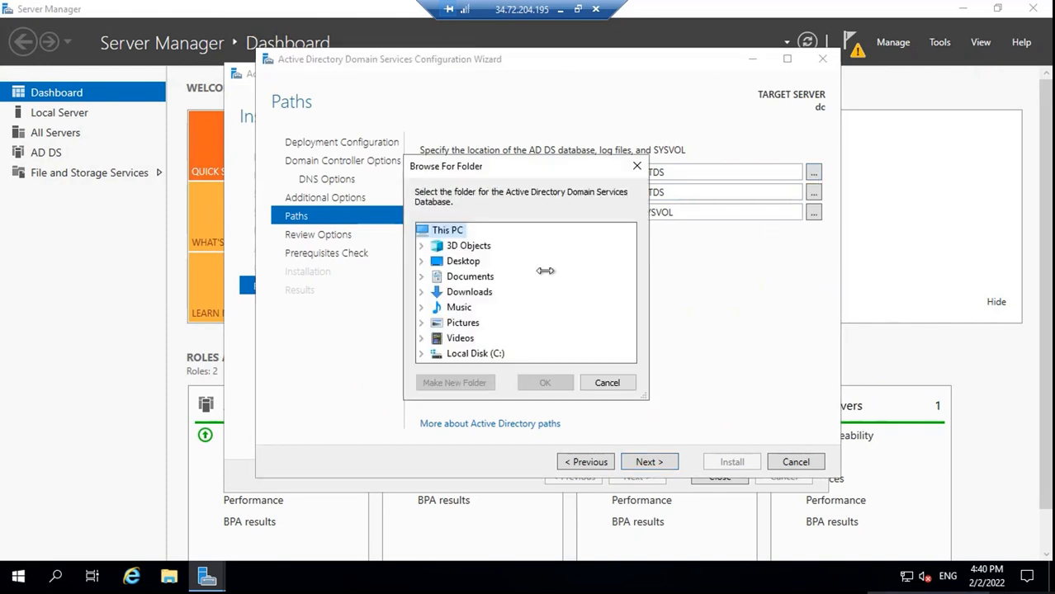
left_click(421, 354)
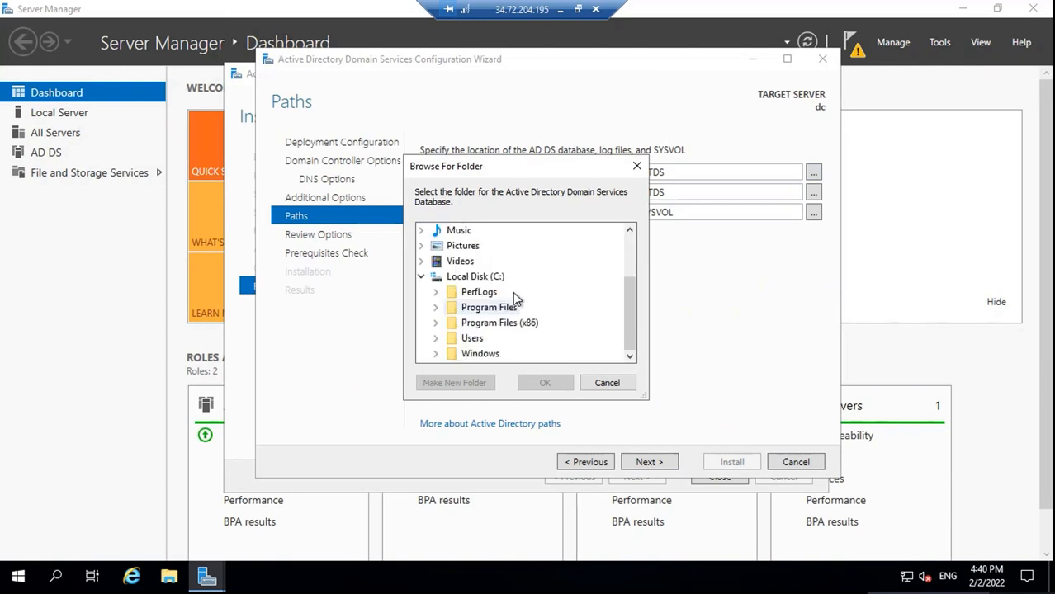
double_click(495, 324)
left_click(611, 384)
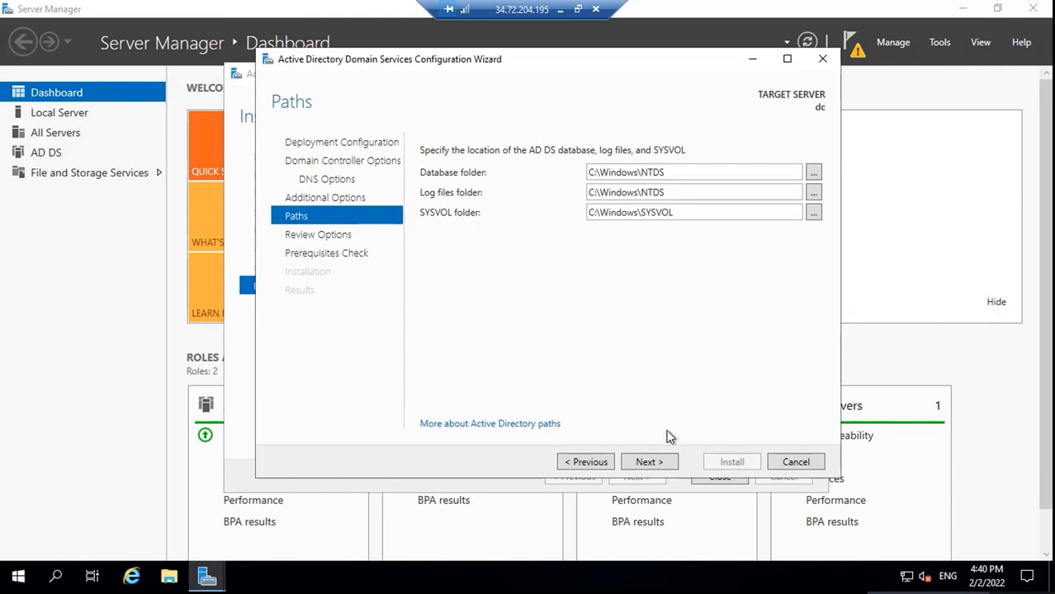
Pass Review Options and the Prerequisites Check, then install the domain controller promotion
left_click(661, 465)
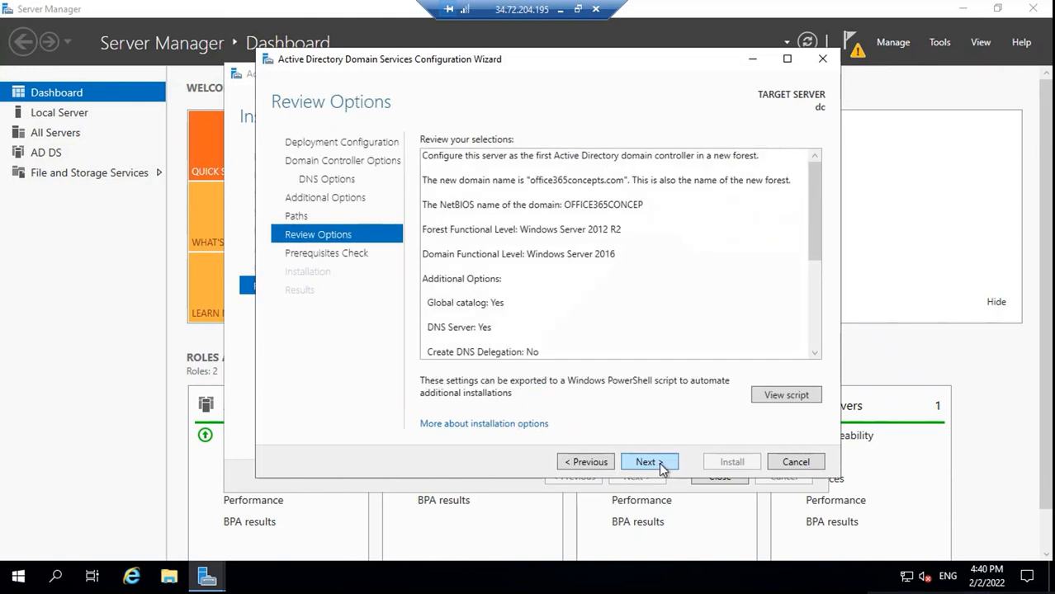
left_click(661, 465)
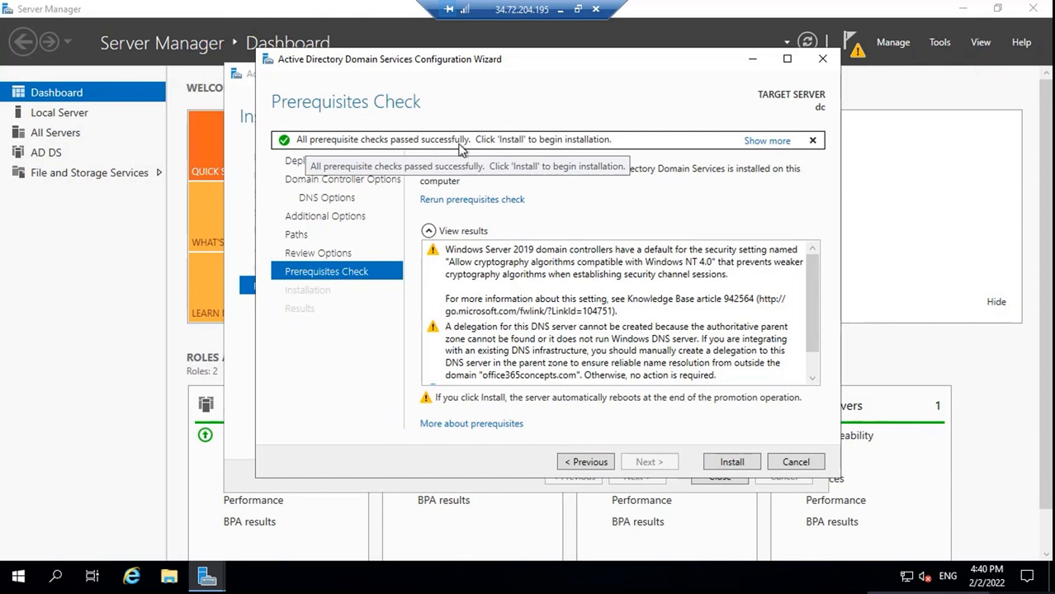
left_click(732, 461)
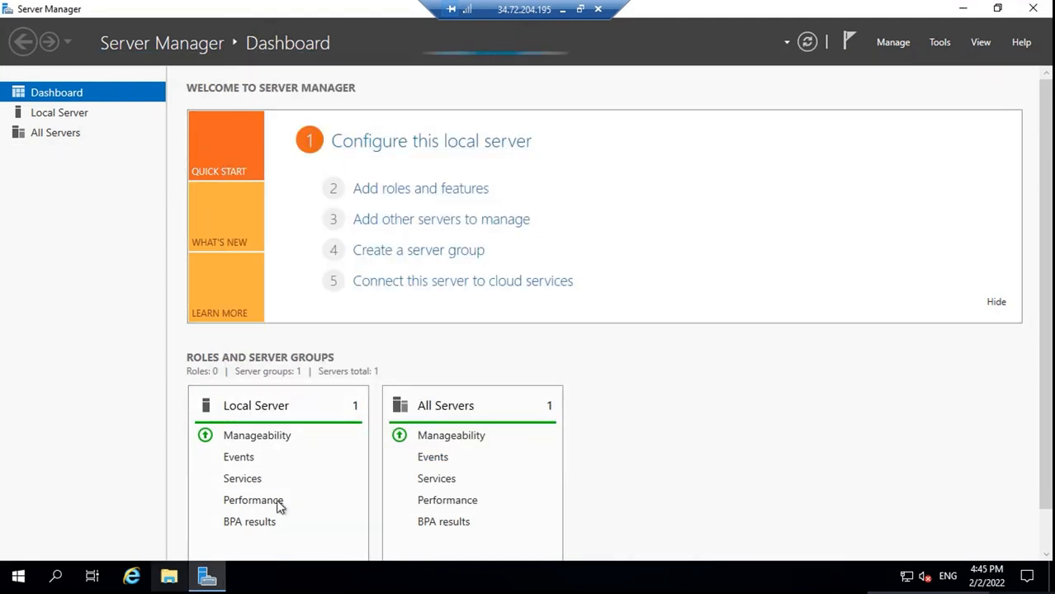
View This PC's system properties from File Explorer, then close the System and Explorer windows
key("super+e")
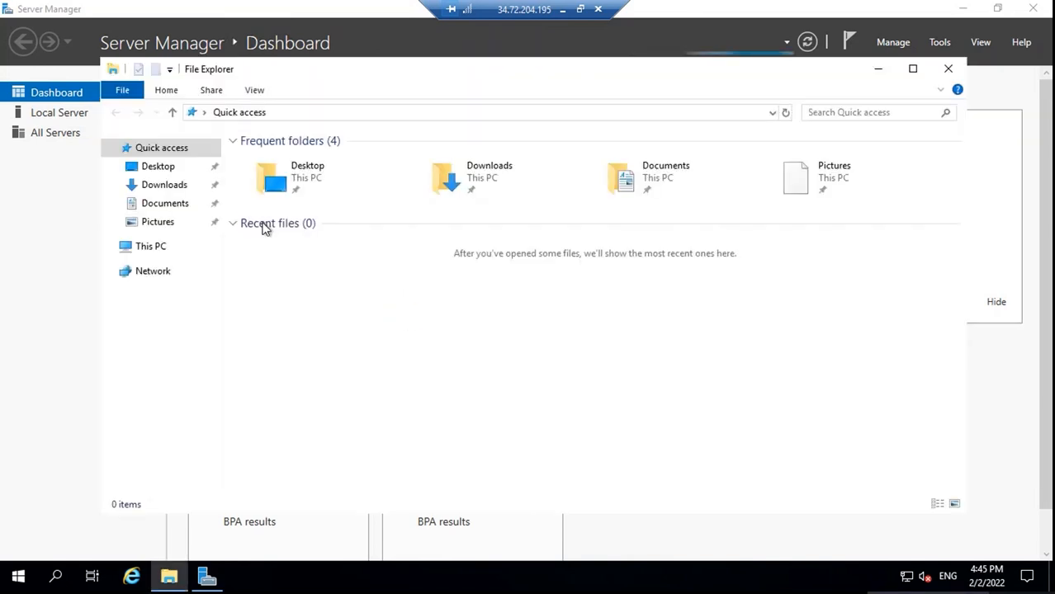
right_click(157, 254)
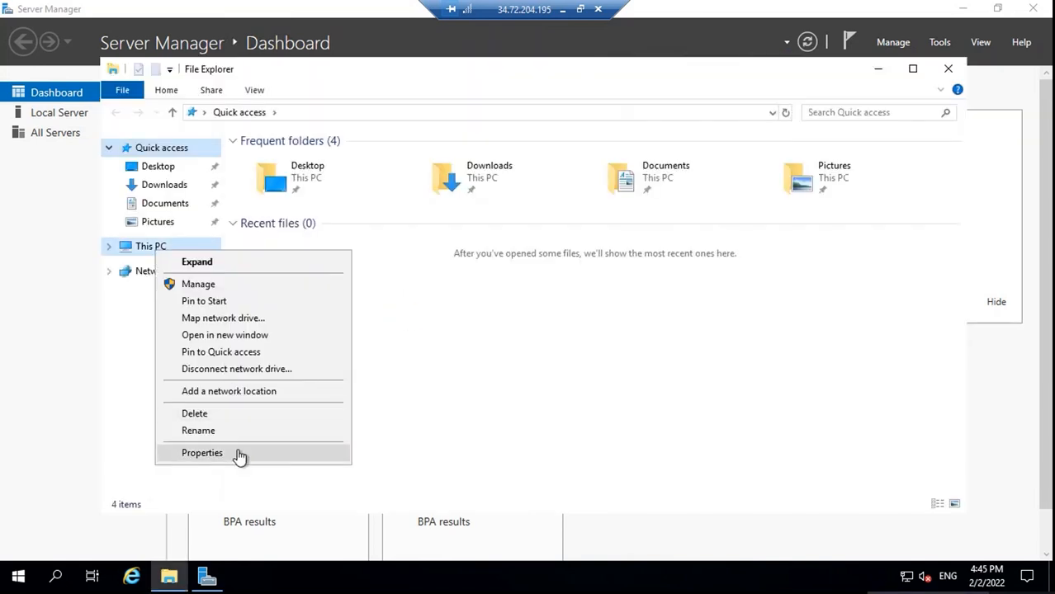
left_click(235, 454)
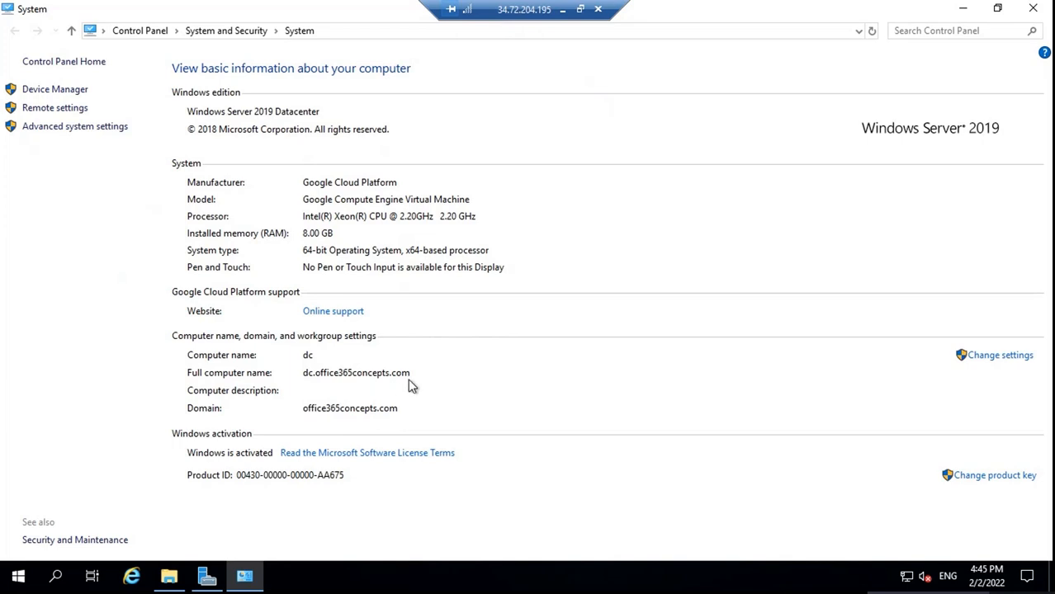
left_click(1033, 8)
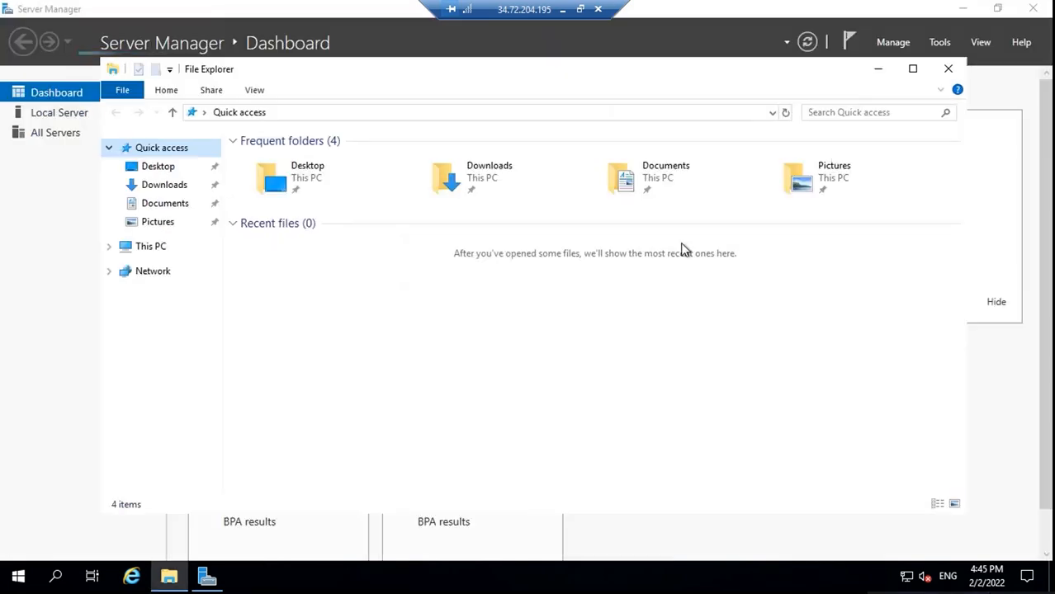
left_click(949, 68)
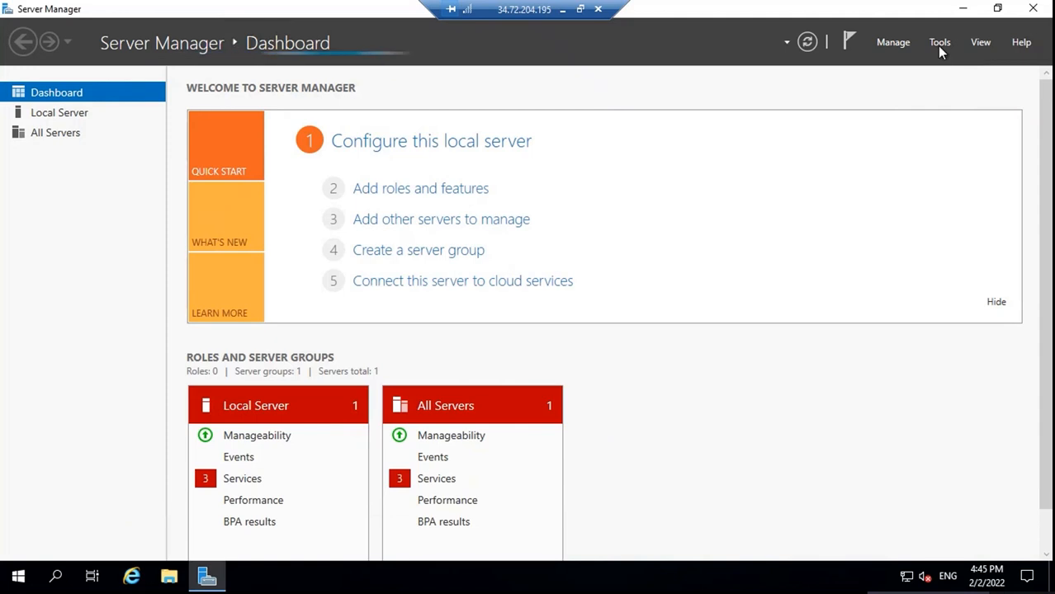
Launch Active Directory Users and Computers from Server Manager Tools and maximize it
left_click(940, 47)
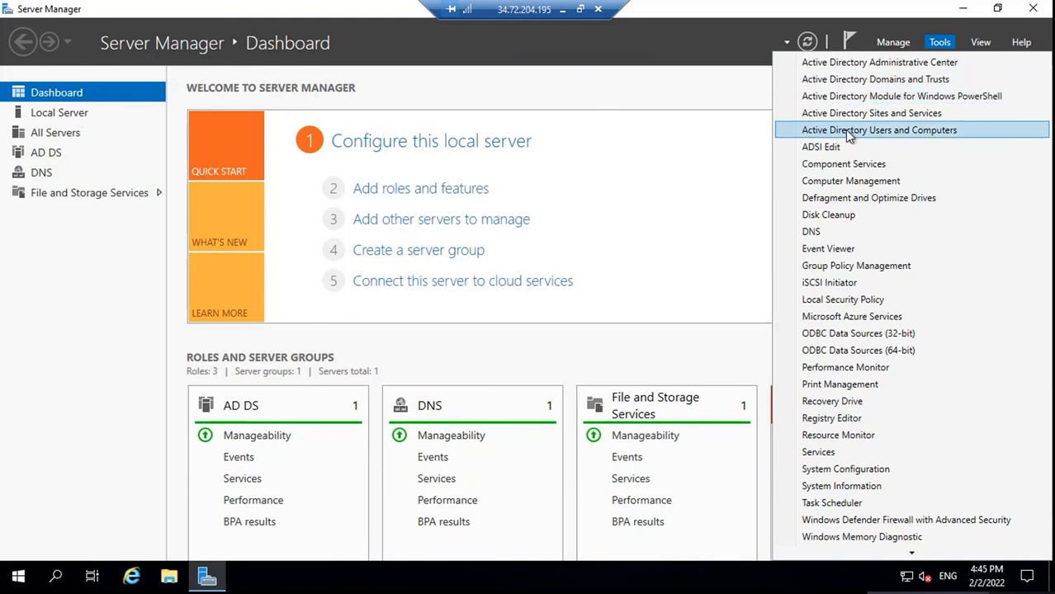
left_click(892, 133)
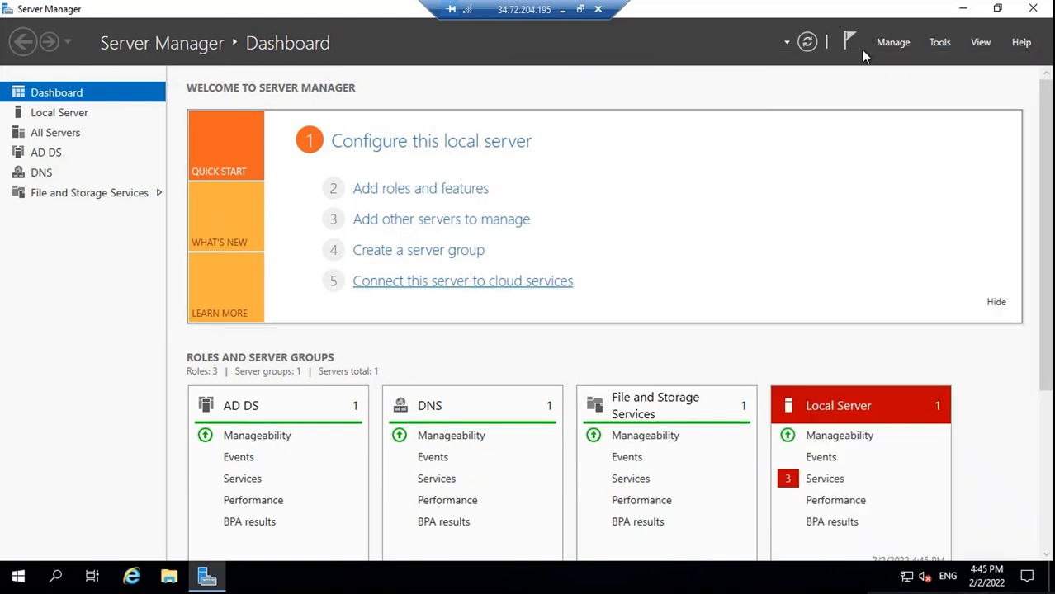
left_click(963, 9)
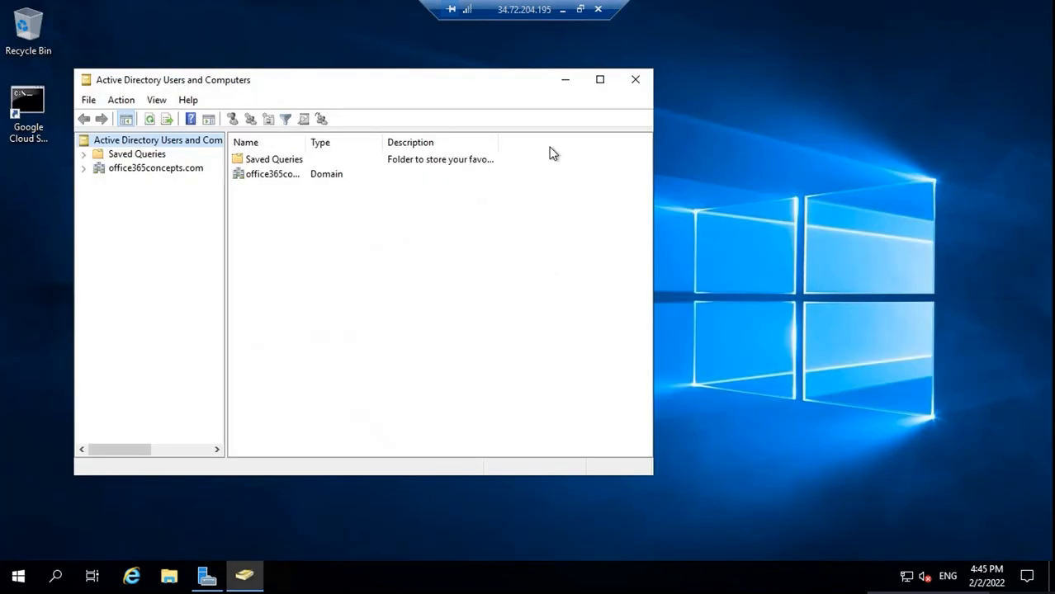
left_click(601, 79)
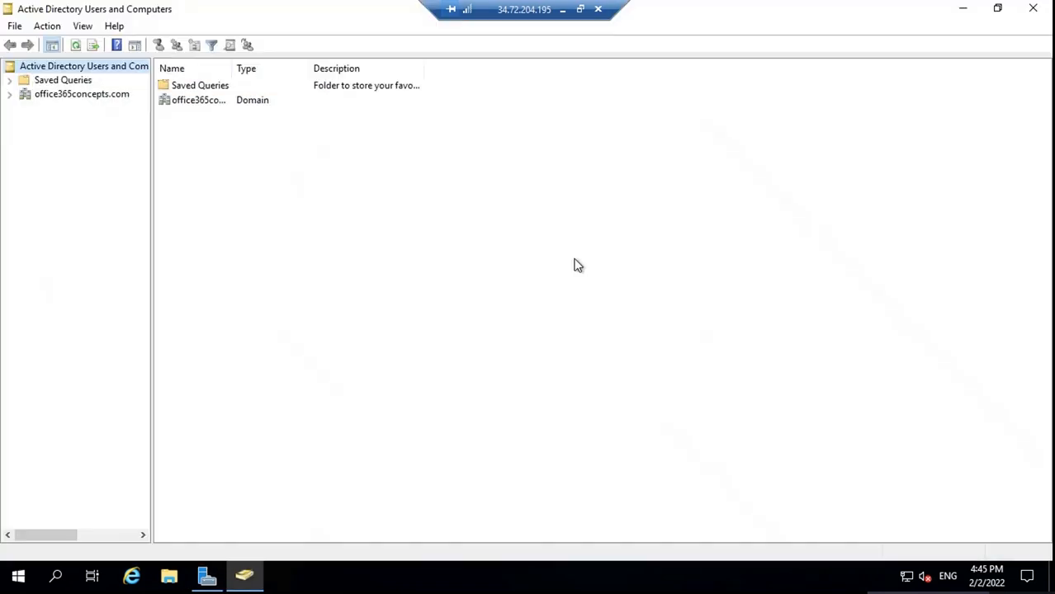
Enable View > Advanced Features and expand the office365concepts.com domain
left_click(10, 96)
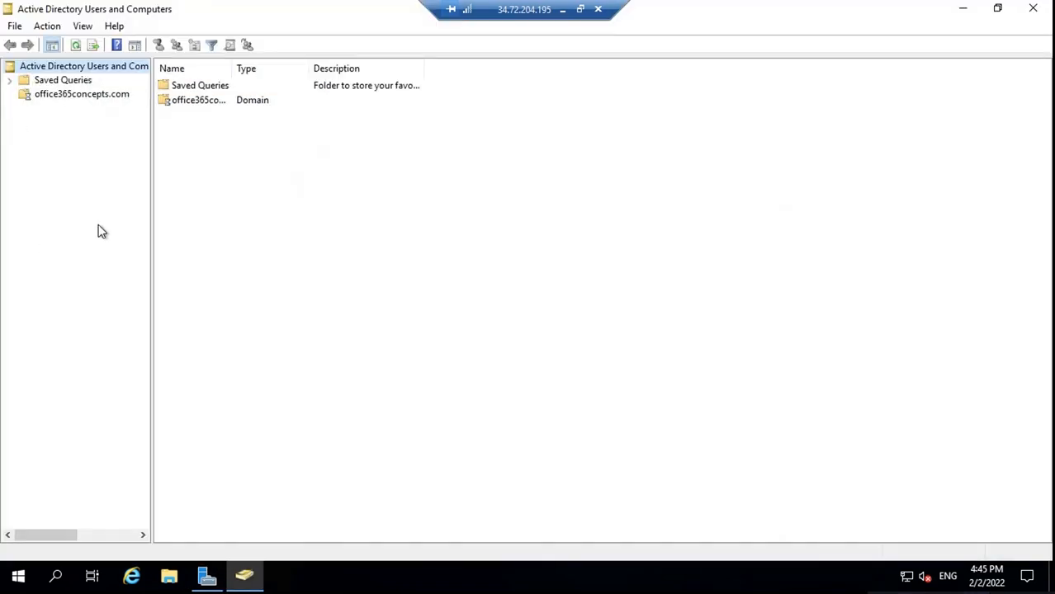
left_click(83, 25)
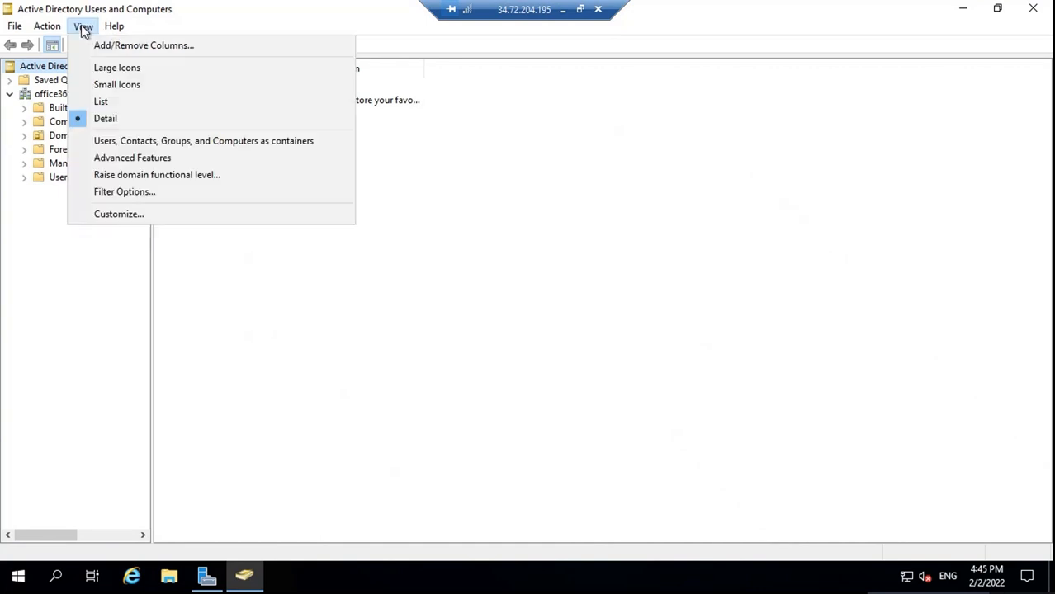
left_click(128, 159)
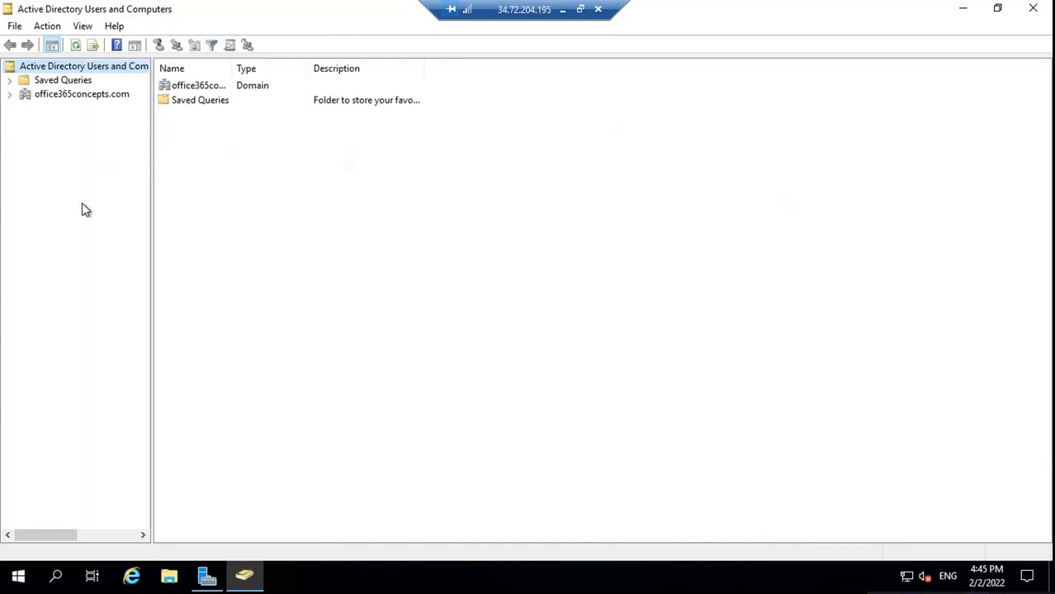
left_click(10, 95)
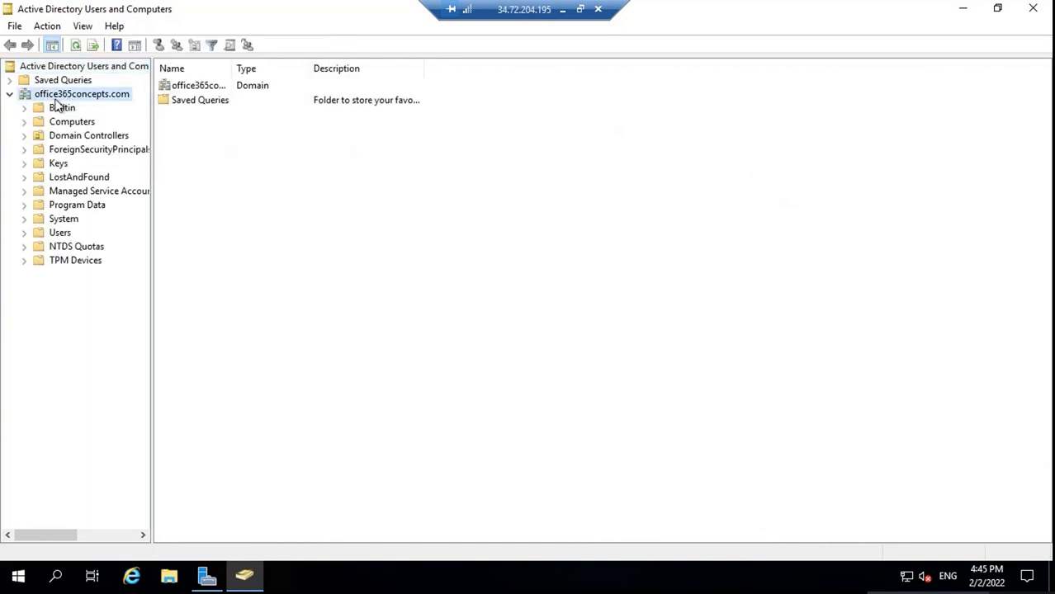
left_click(91, 94)
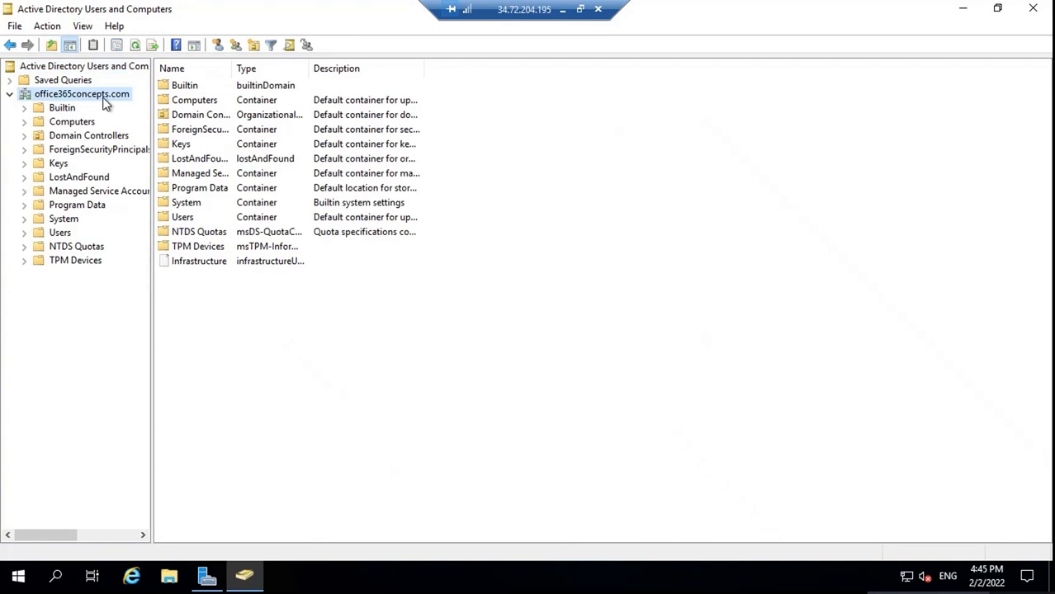
Browse the domain's containers, from Computers to TPM Devices, and end on Users
left_click(71, 122)
left_click(74, 136)
left_click(75, 149)
left_click(75, 177)
left_click(75, 205)
left_click(69, 233)
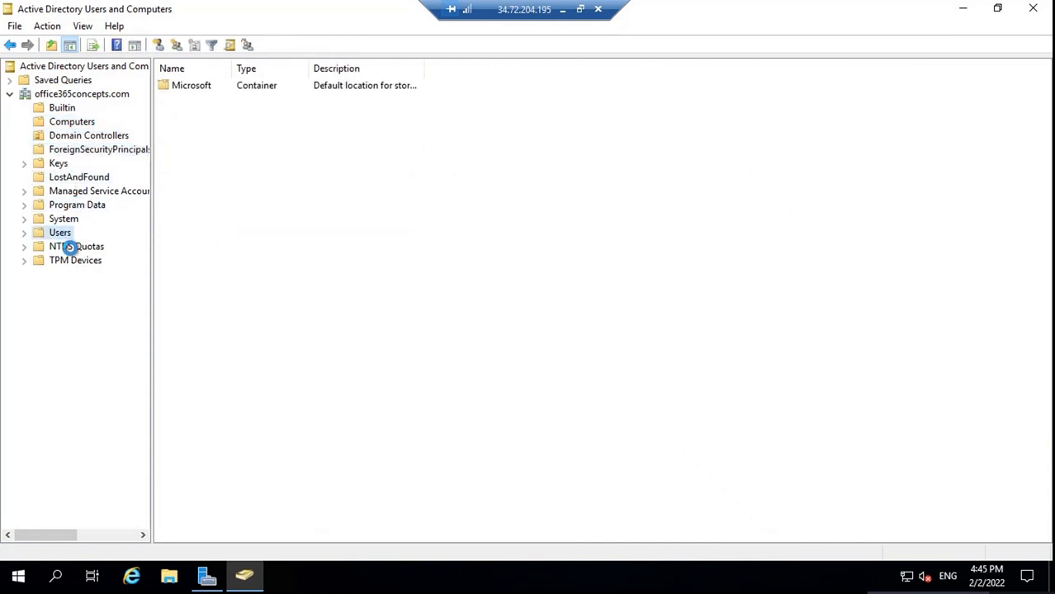
left_click(82, 261)
left_click(74, 235)
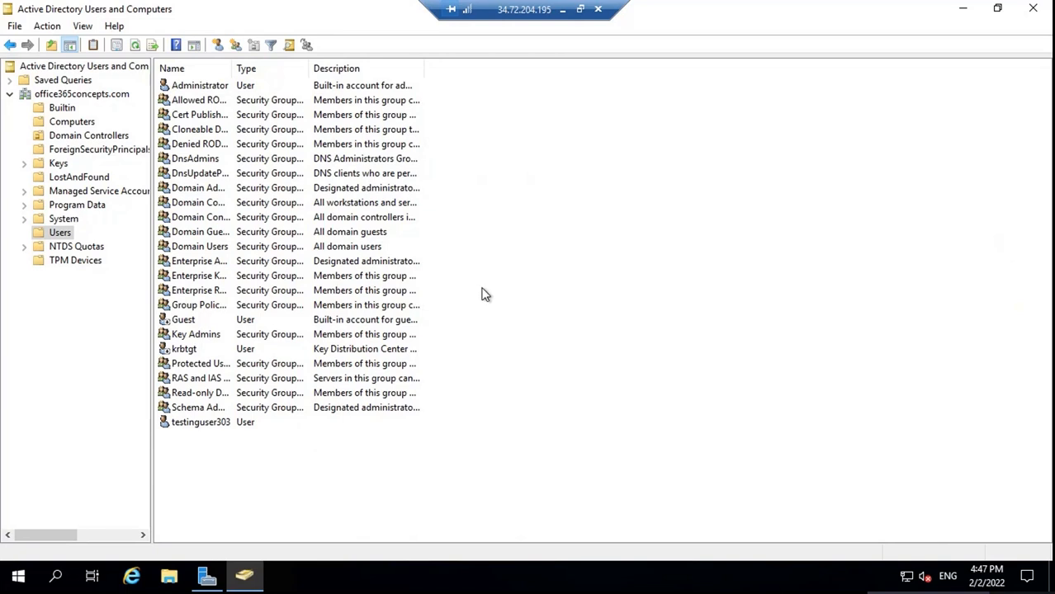
left_click(70, 177)
left_click(69, 204)
left_click(70, 234)
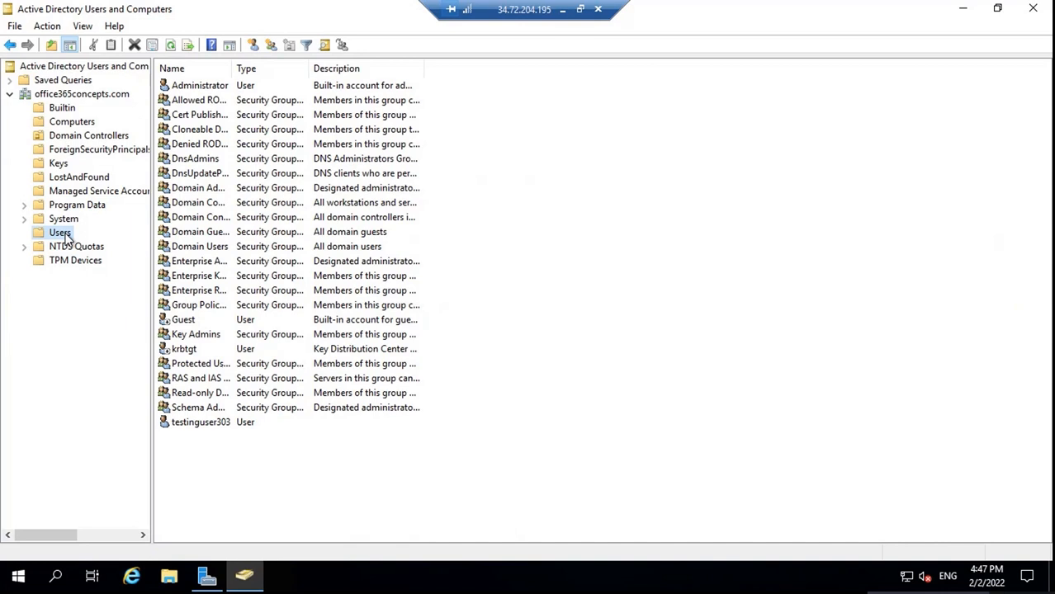
Start a new user in Users with first name test, last name user, logon name testuser
right_click(521, 205)
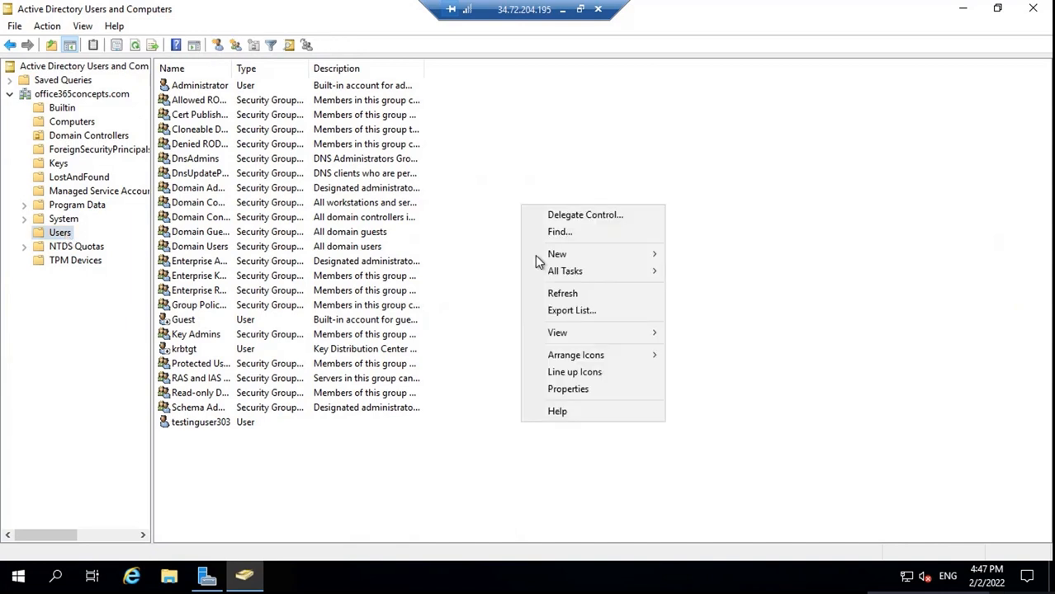
left_click(570, 256)
left_click(696, 423)
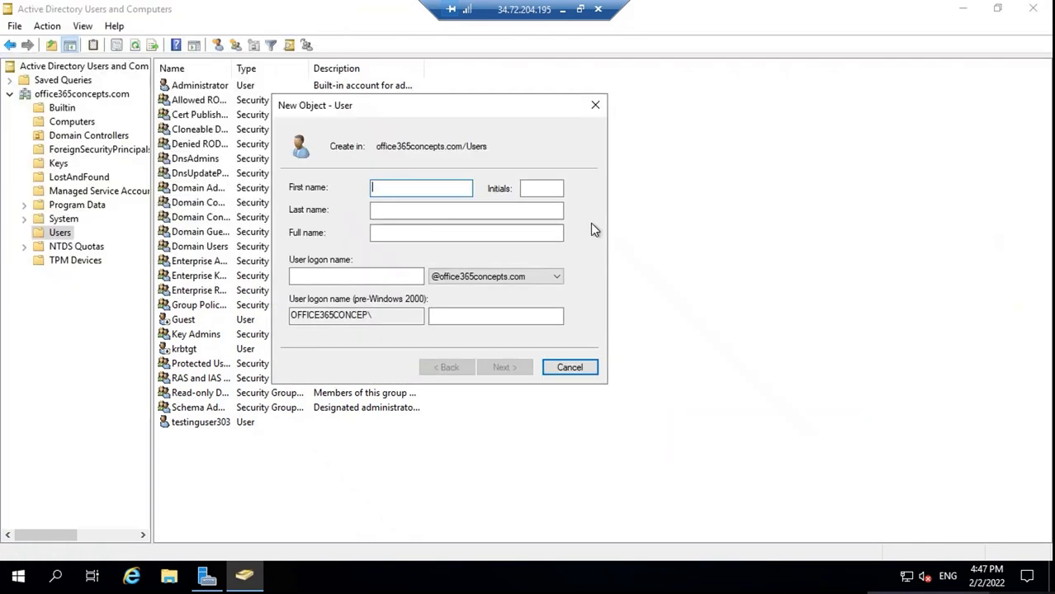
type("test")
key("Tab")
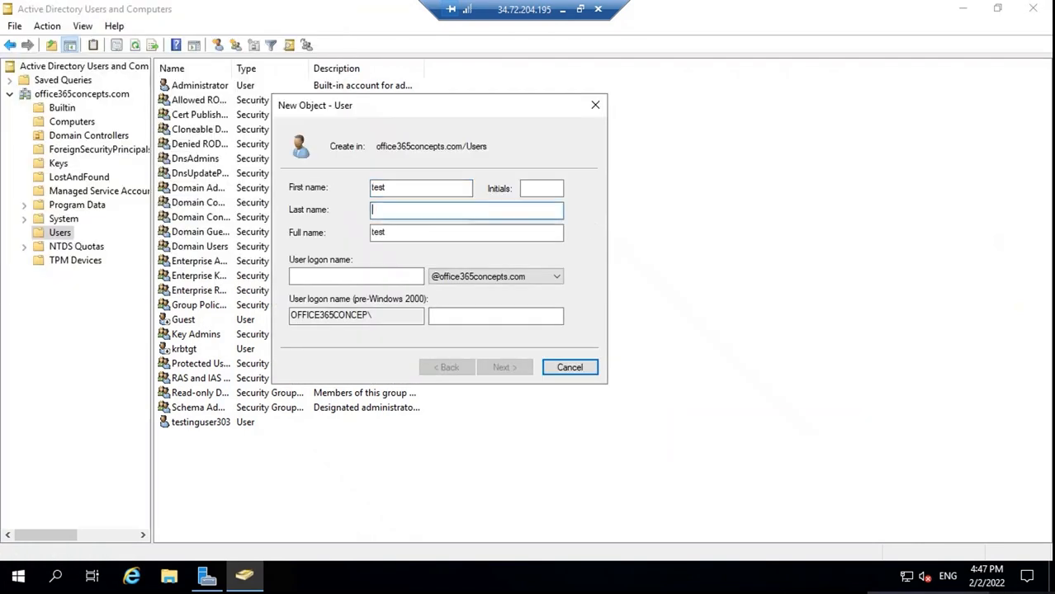
type("use")
key("Tab")
key("Tab")
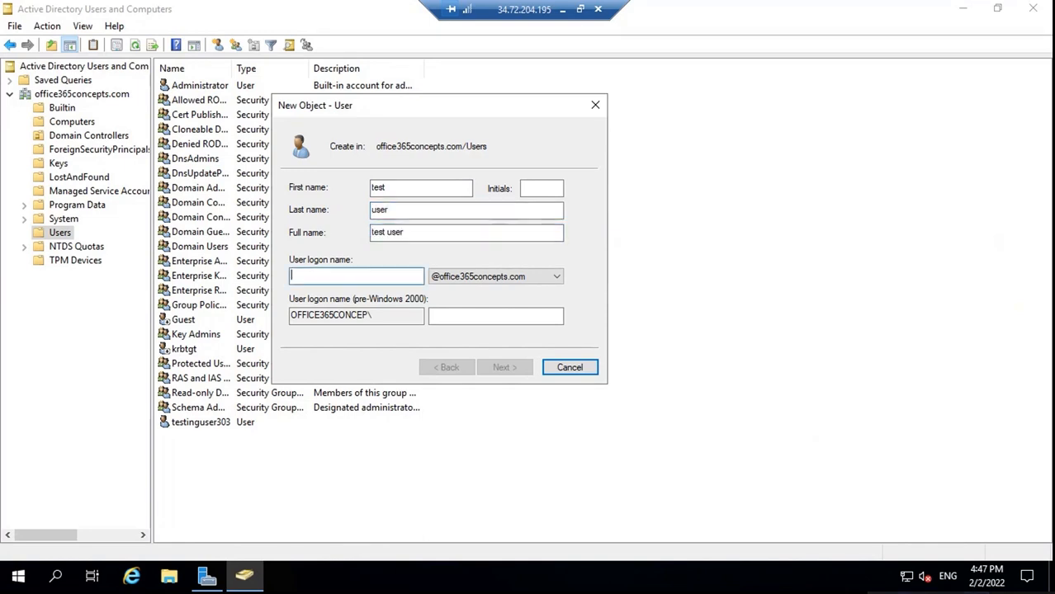
type("testuser")
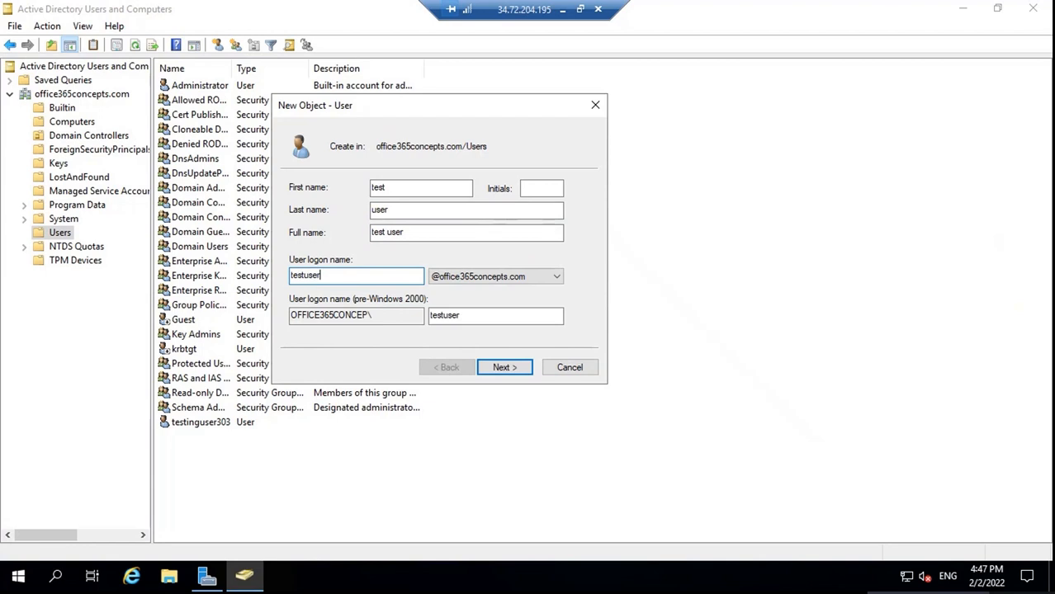
Clear 'must change password at next logon' and set the password to never expire
left_click(506, 368)
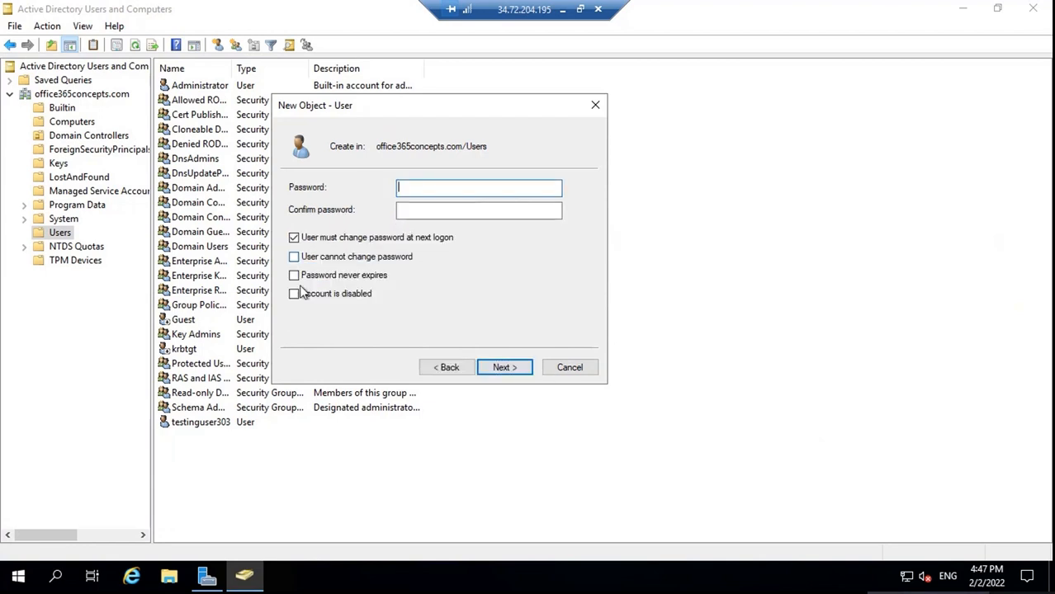
left_click(294, 237)
left_click(380, 276)
Enter and confirm the account password, then finish creating the test user account
left_click(425, 188)
type("************")
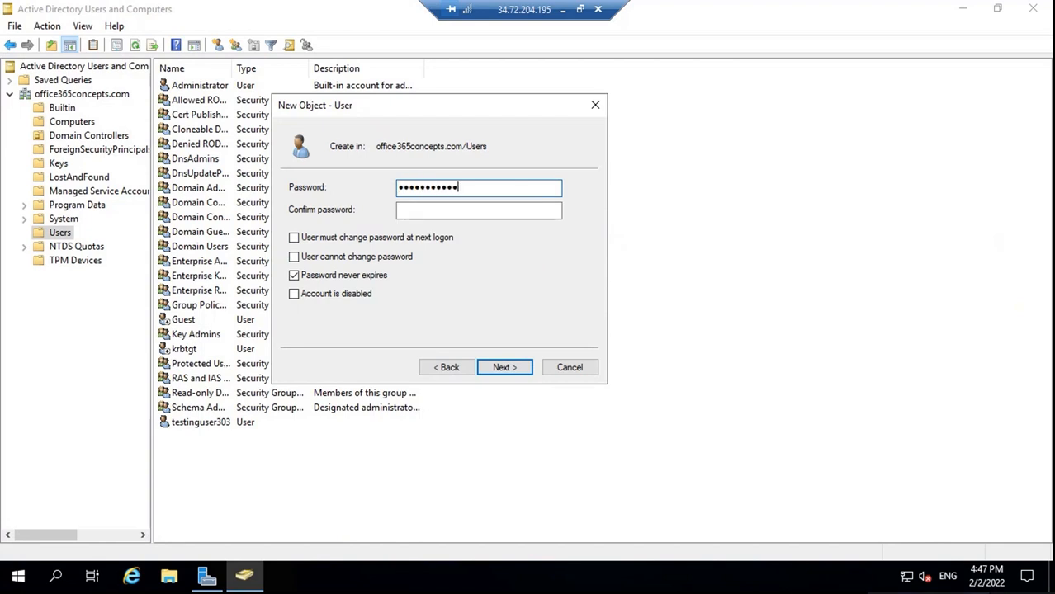
key("Tab")
type("****")
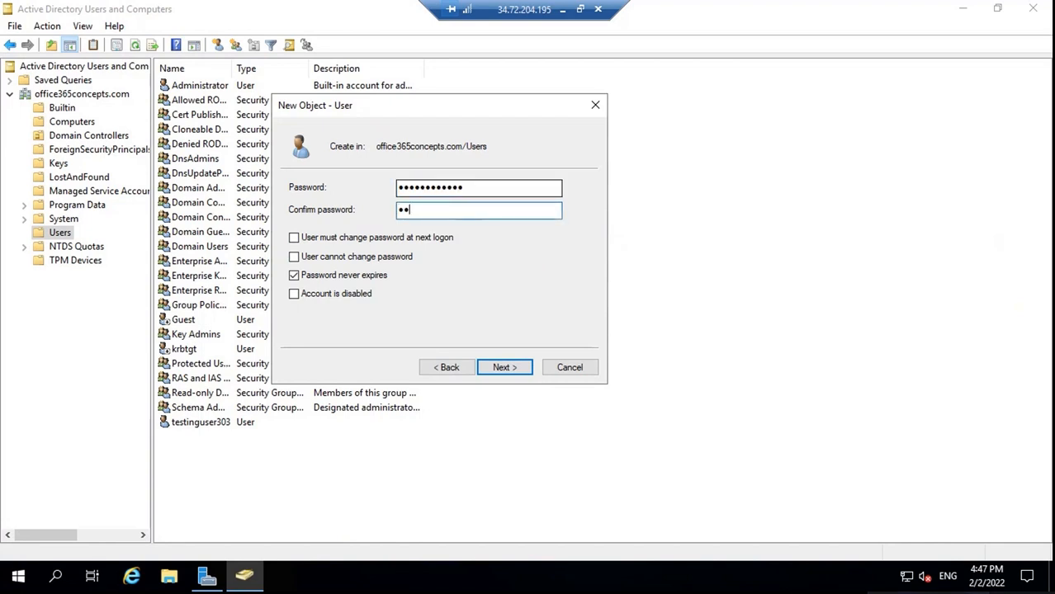
type("*******")
key("BackSpace")
key("BackSpace")
key("BackSpace")
key("BackSpace")
key("BackSpace")
key("BackSpace")
key("BackSpace")
key("BackSpace")
key("BackSpace")
key("BackSpace")
key("BackSpace")
key("shift+Tab")
key("BackSpace")
type("***********")
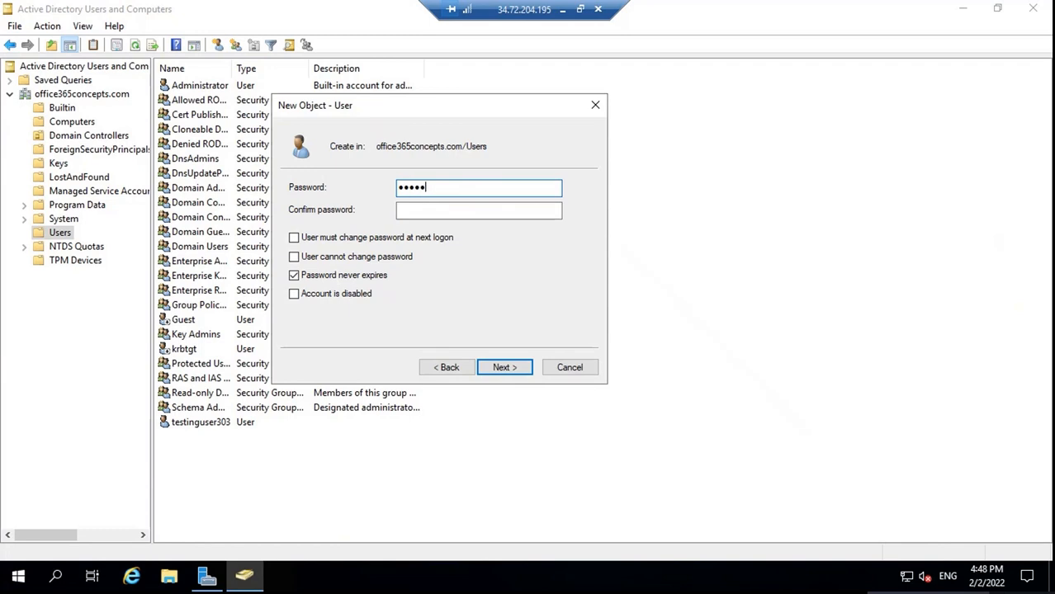
type("*")
key("Tab")
type("************")
left_click(505, 368)
left_click(507, 371)
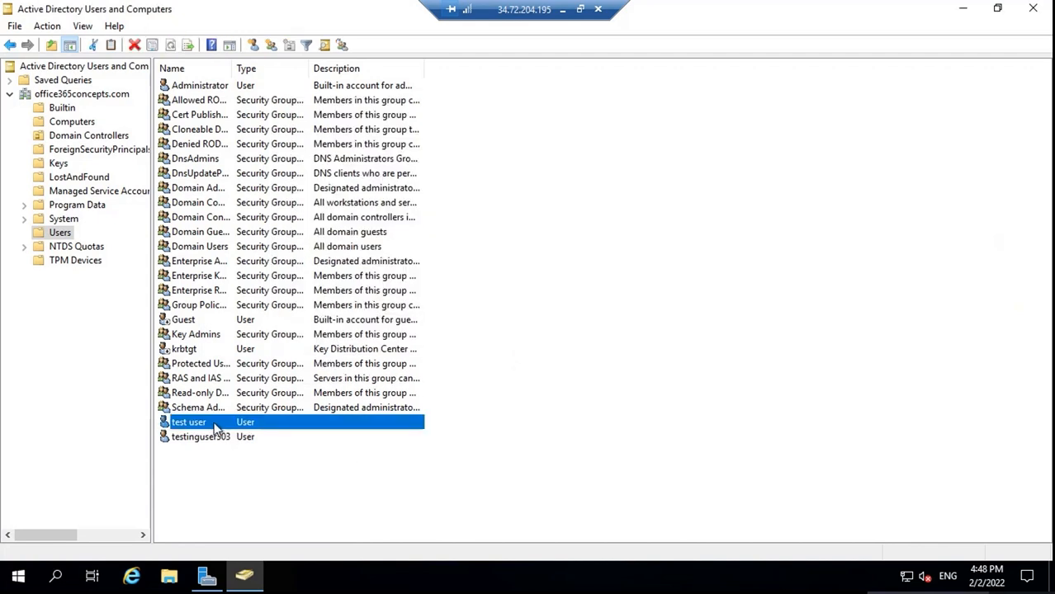
right_click(510, 251)
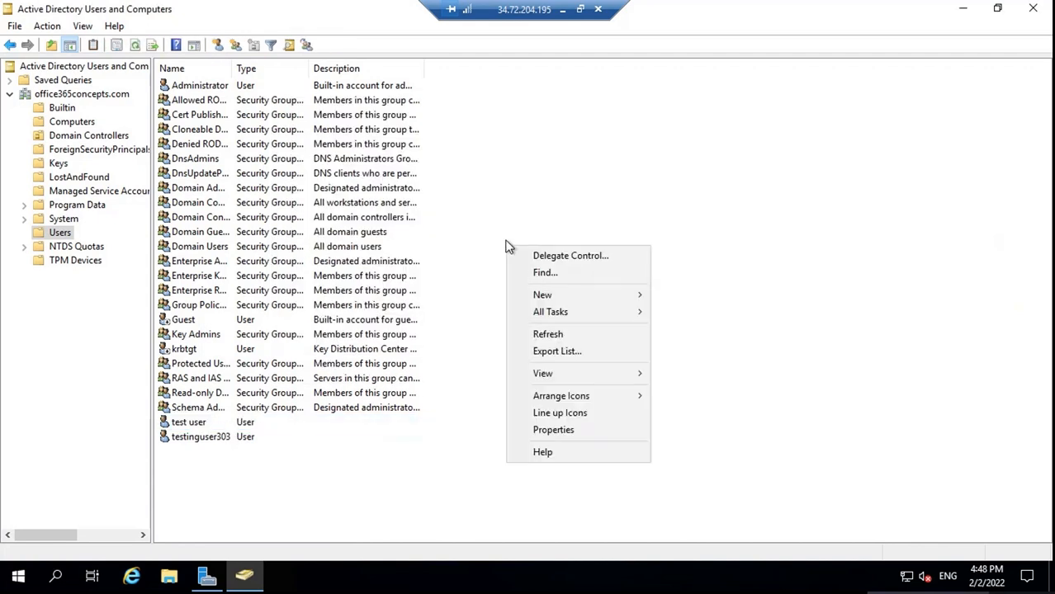
mouse_move(580, 300)
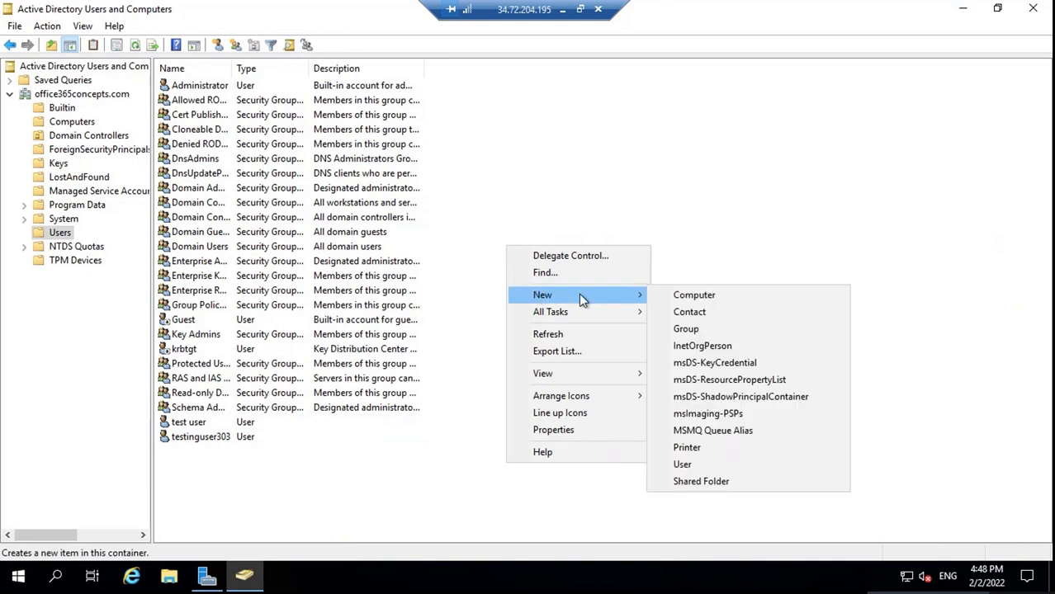
left_click(701, 330)
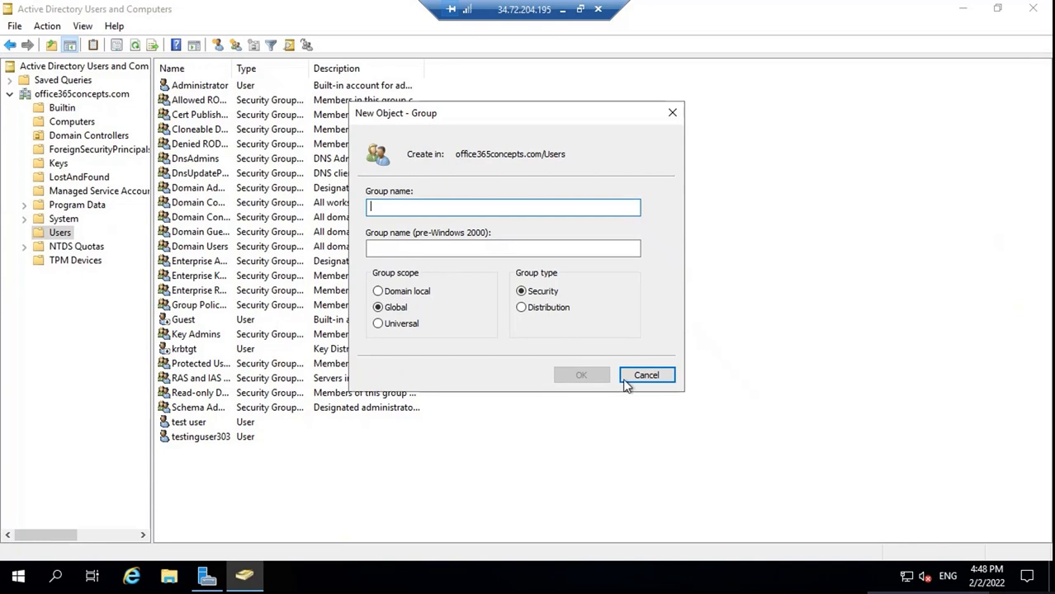
left_click(644, 376)
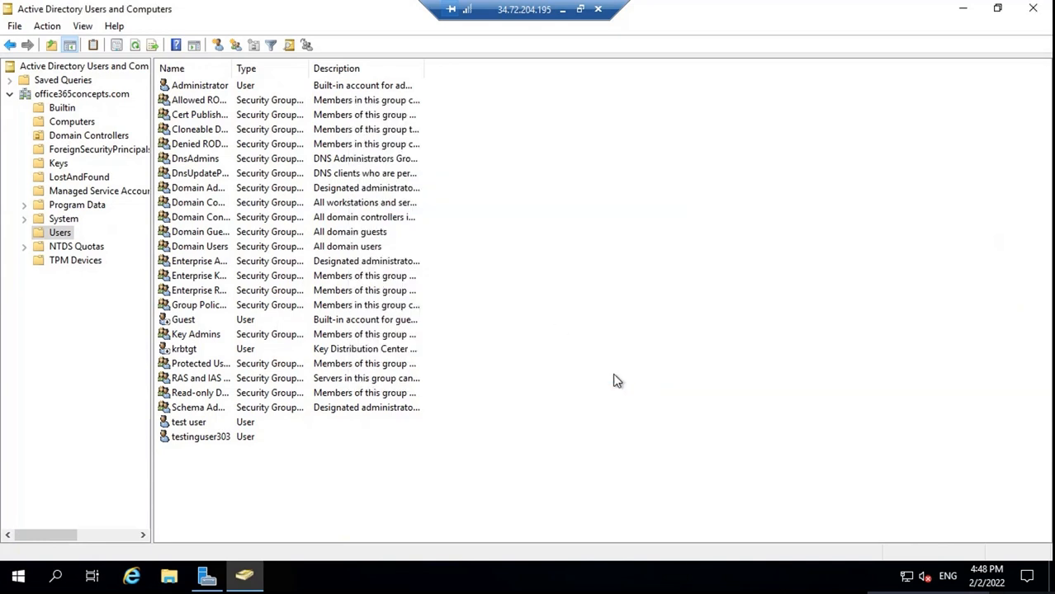